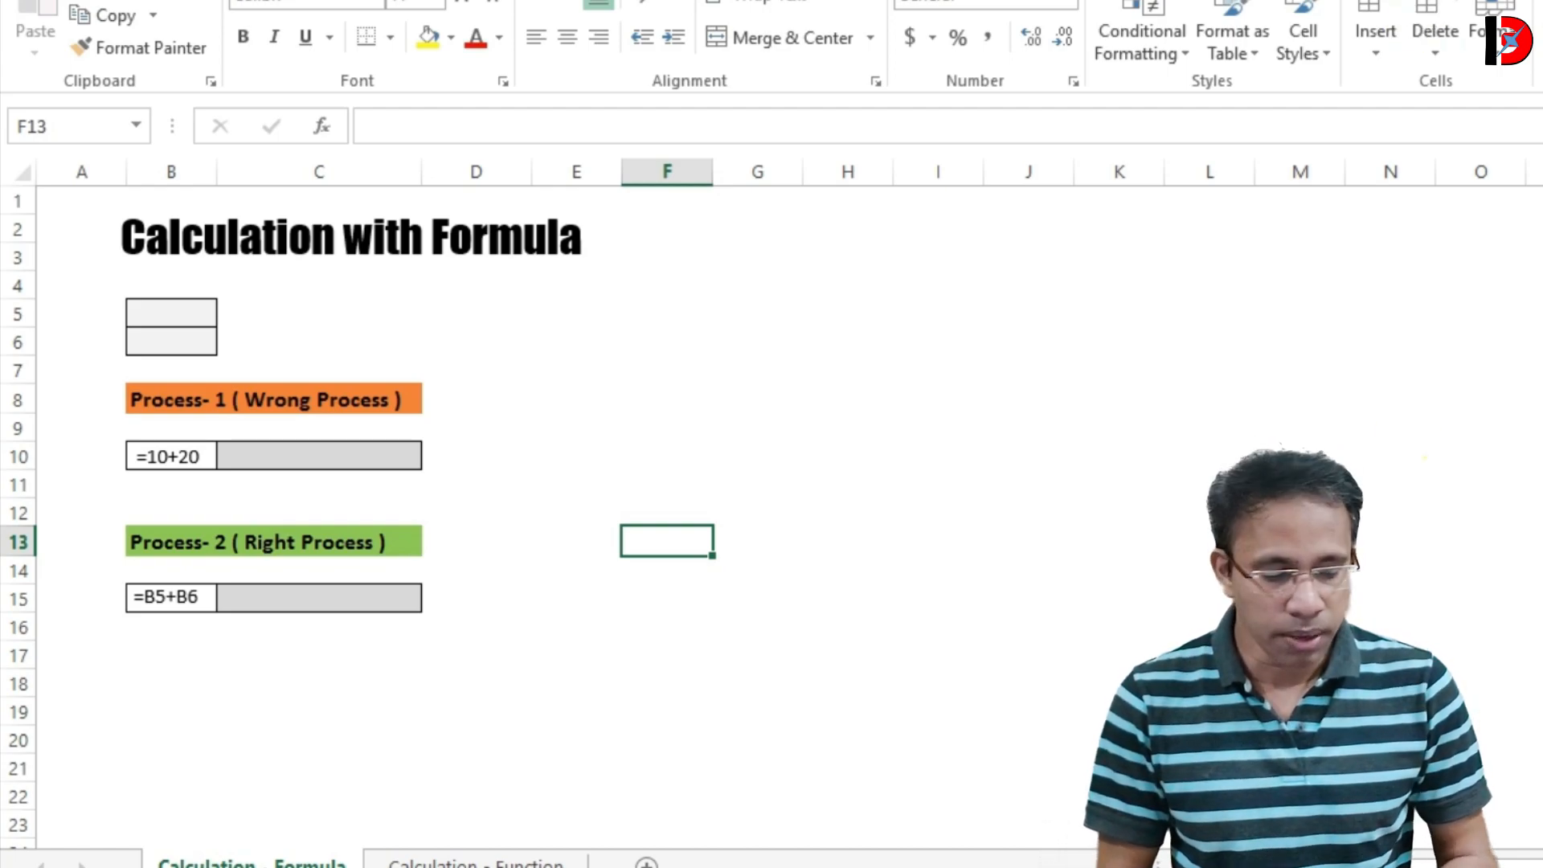
click(164, 311)
click(187, 347)
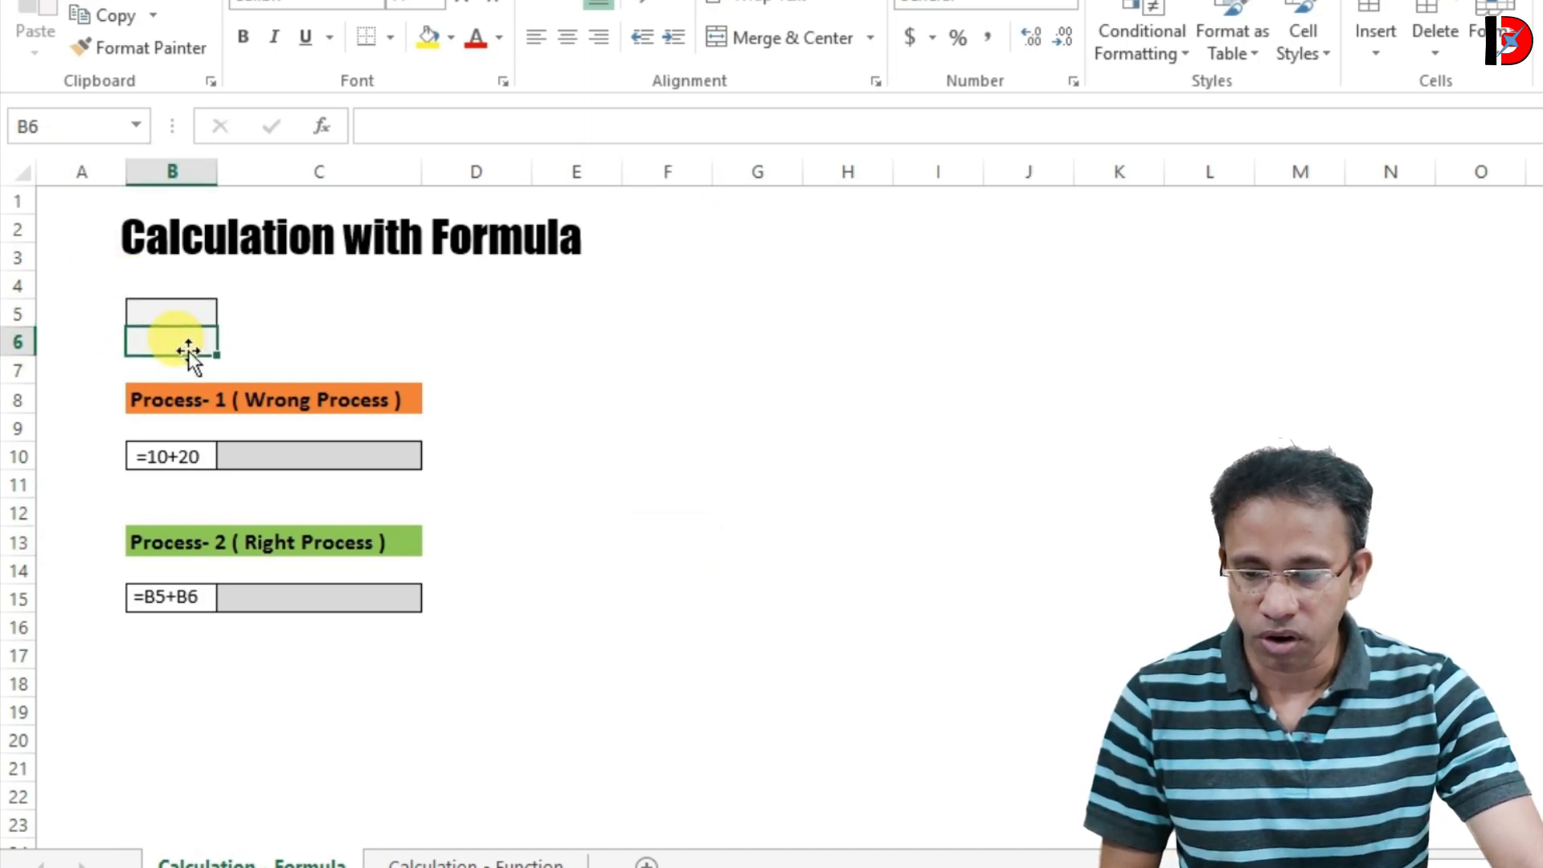
click(189, 313)
click(190, 336)
click(202, 308)
click(197, 338)
click(280, 322)
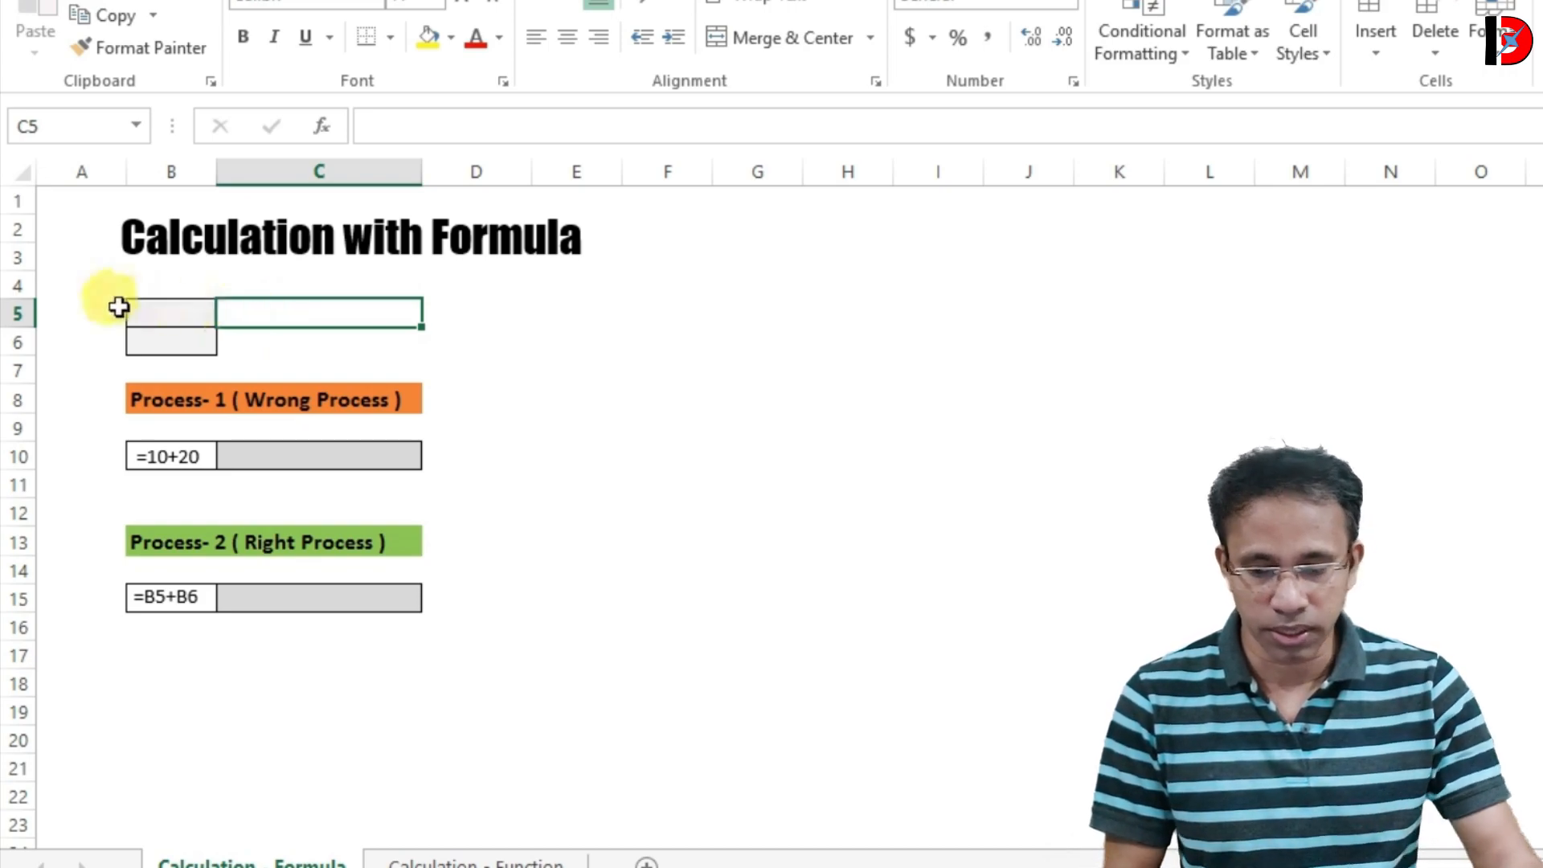
Enter the two sample values, 10 in cell B5 and 20 in cell B6.
click(163, 311)
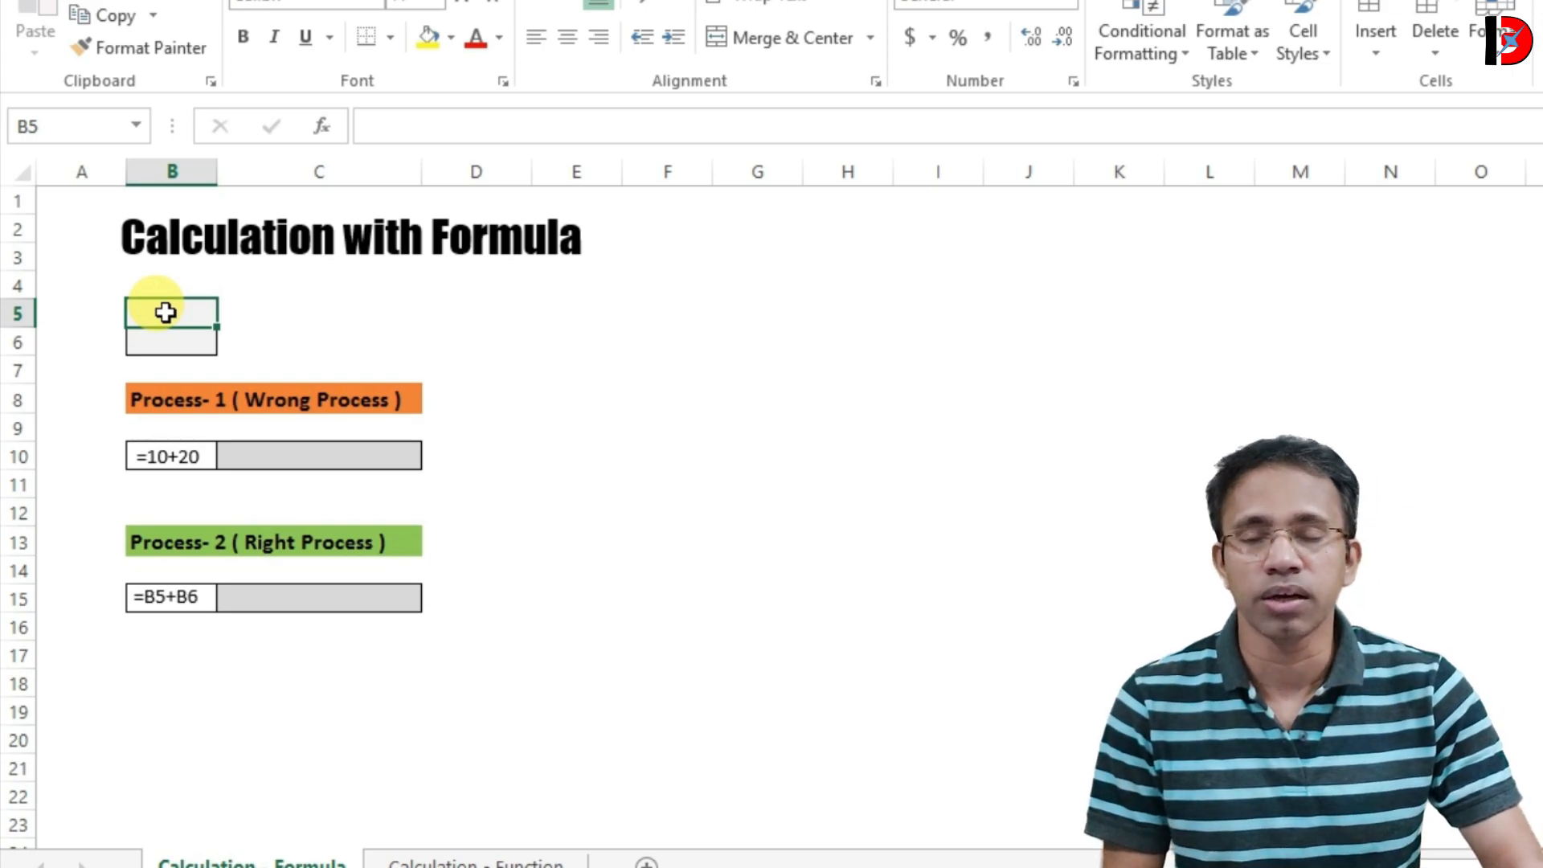
text(10)
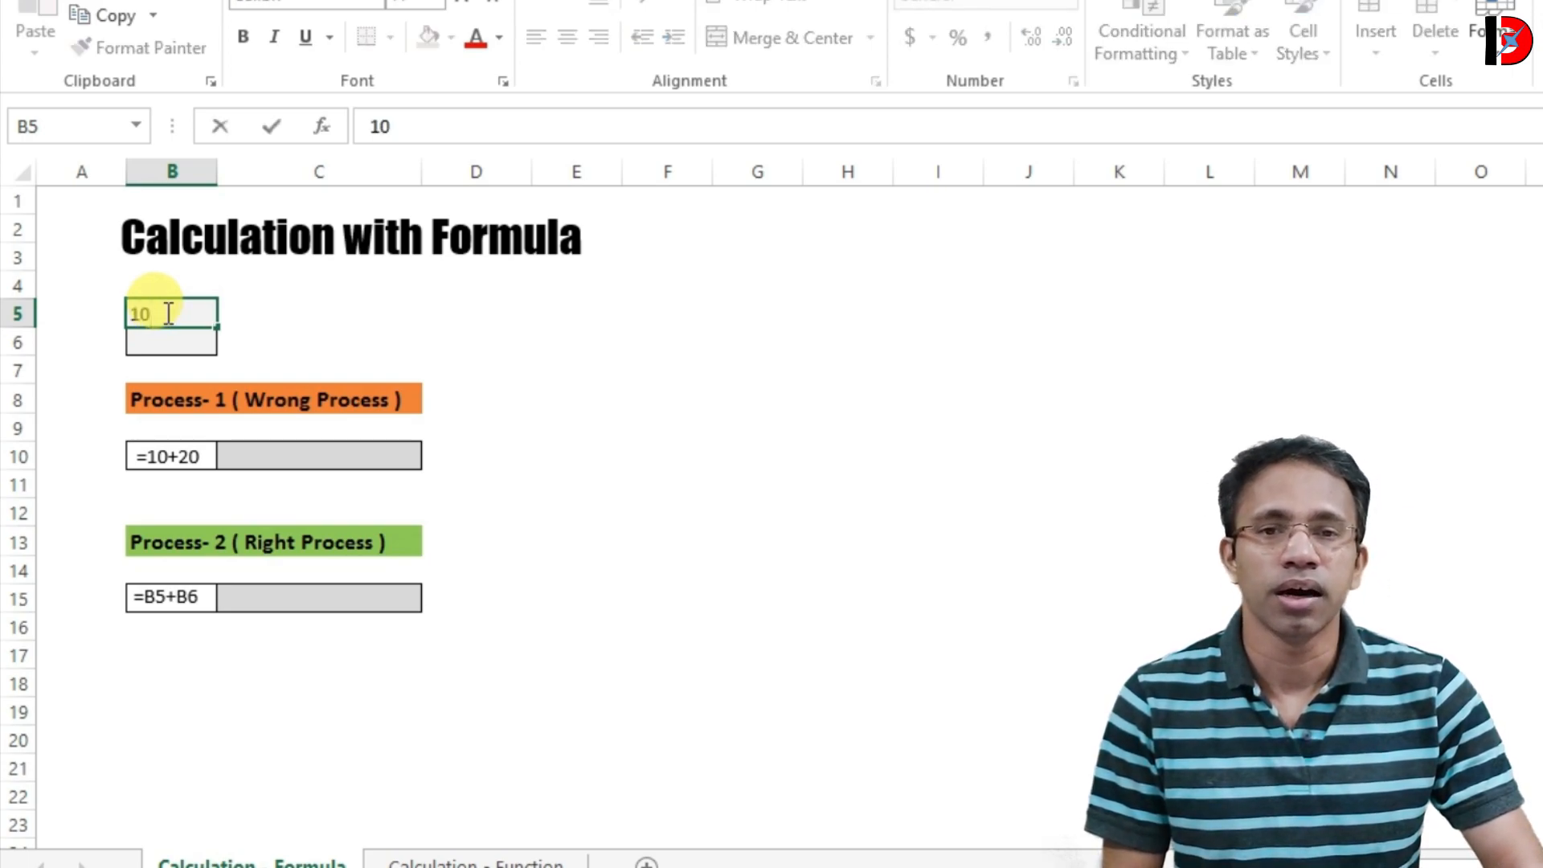
key(Return)
text(20)
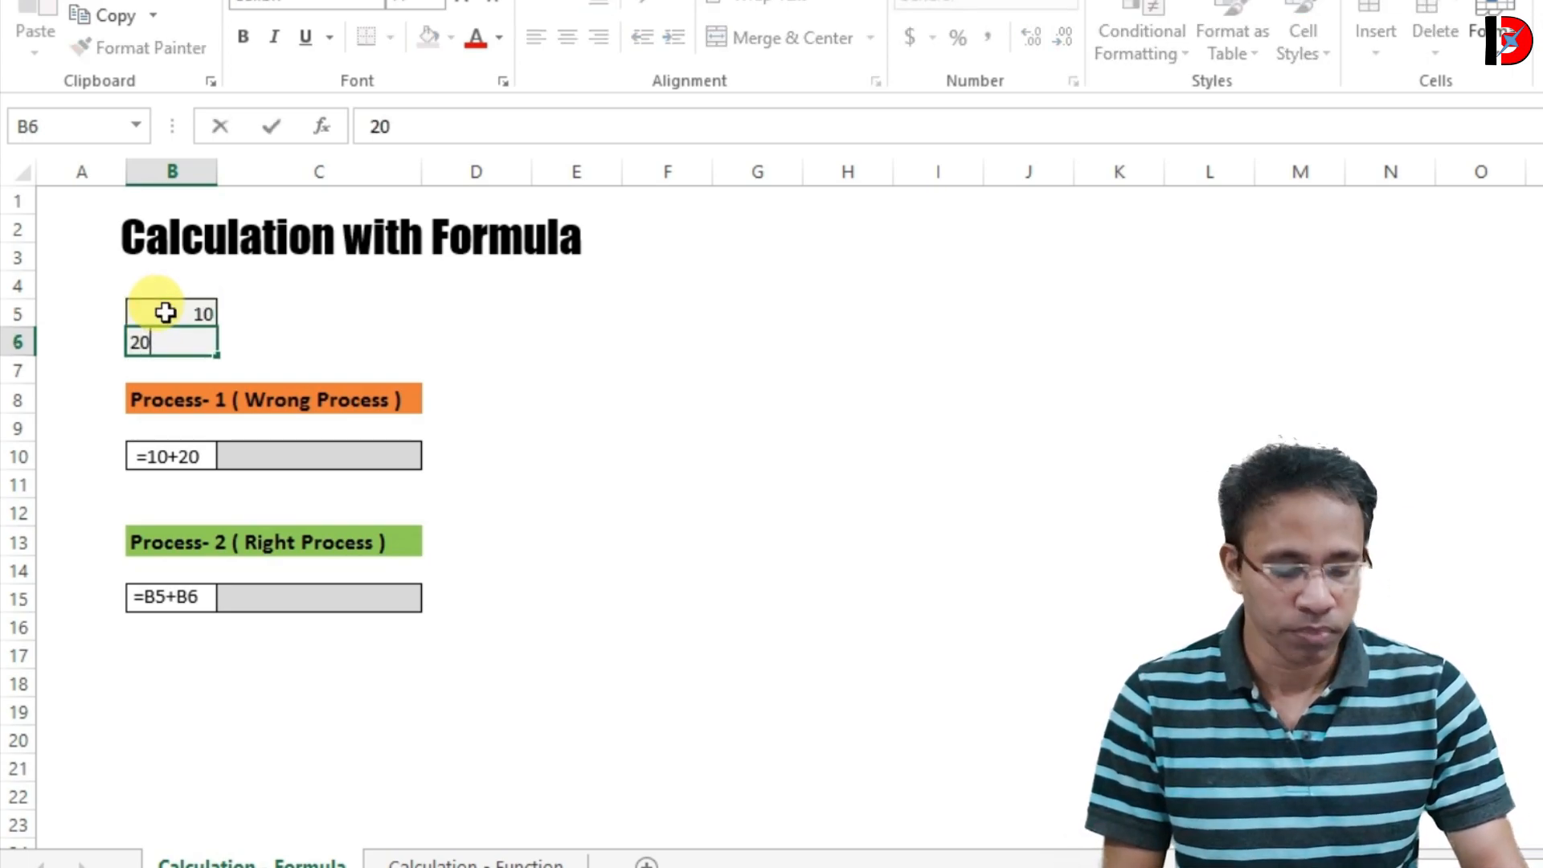
key(Return)
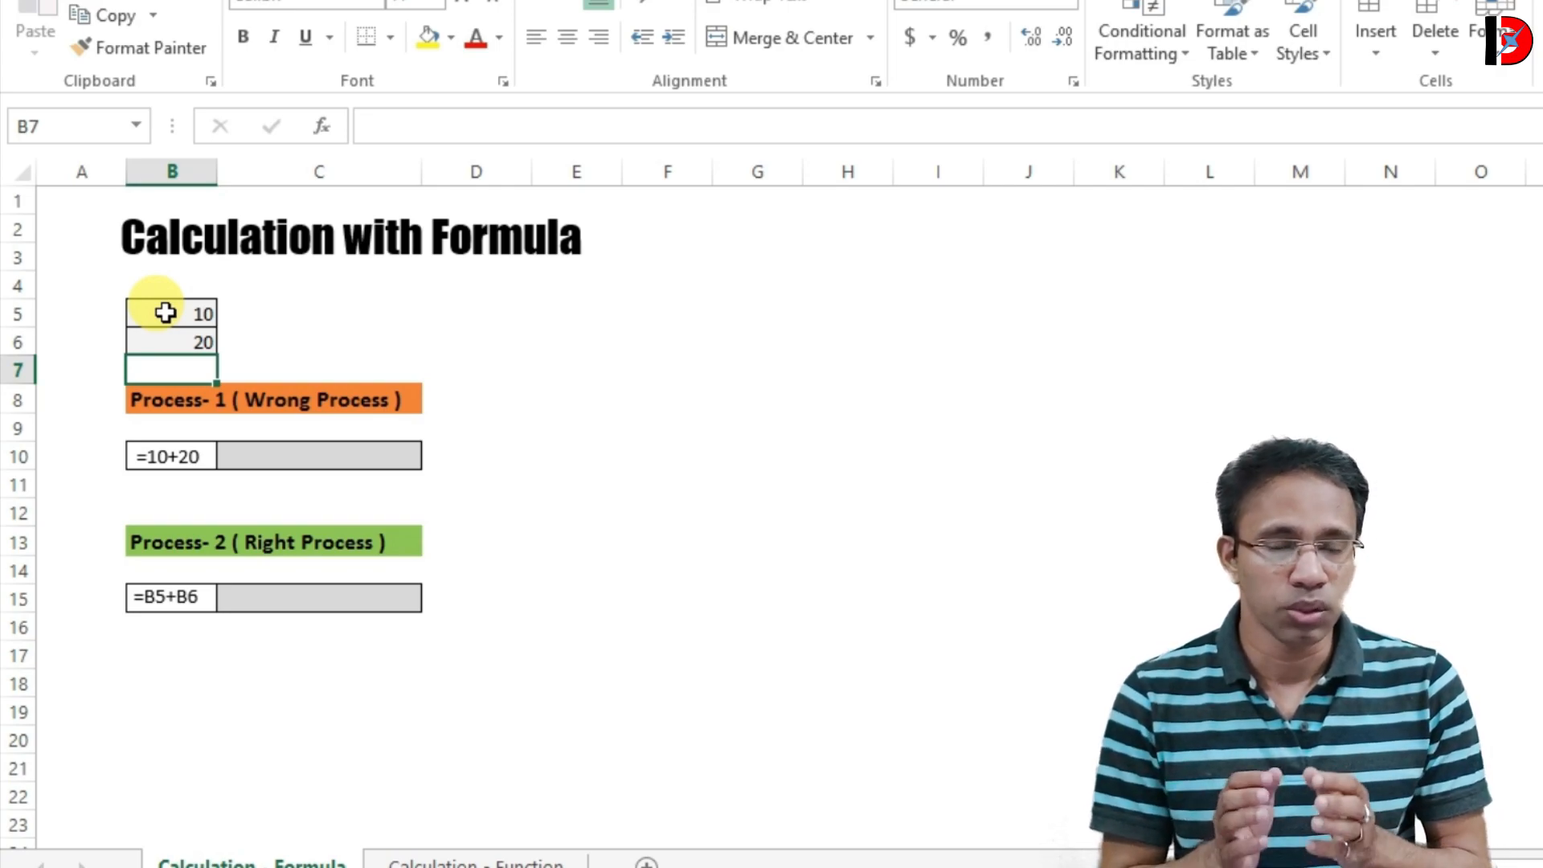
Add the numbers directly in the Process-1 result cell C10 with the formula =10+20.
click(253, 457)
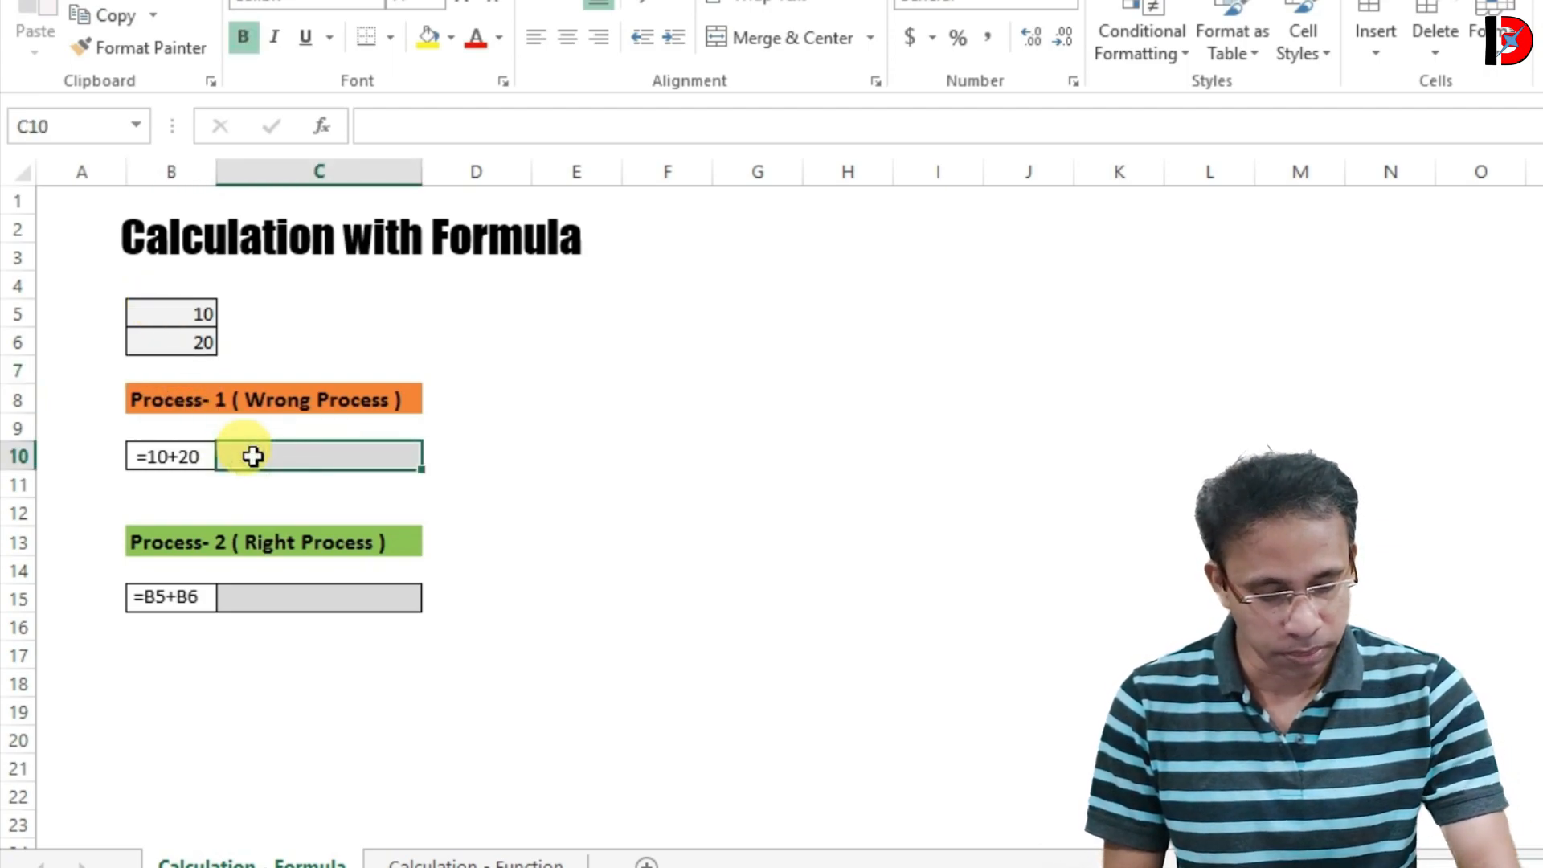
text(=)
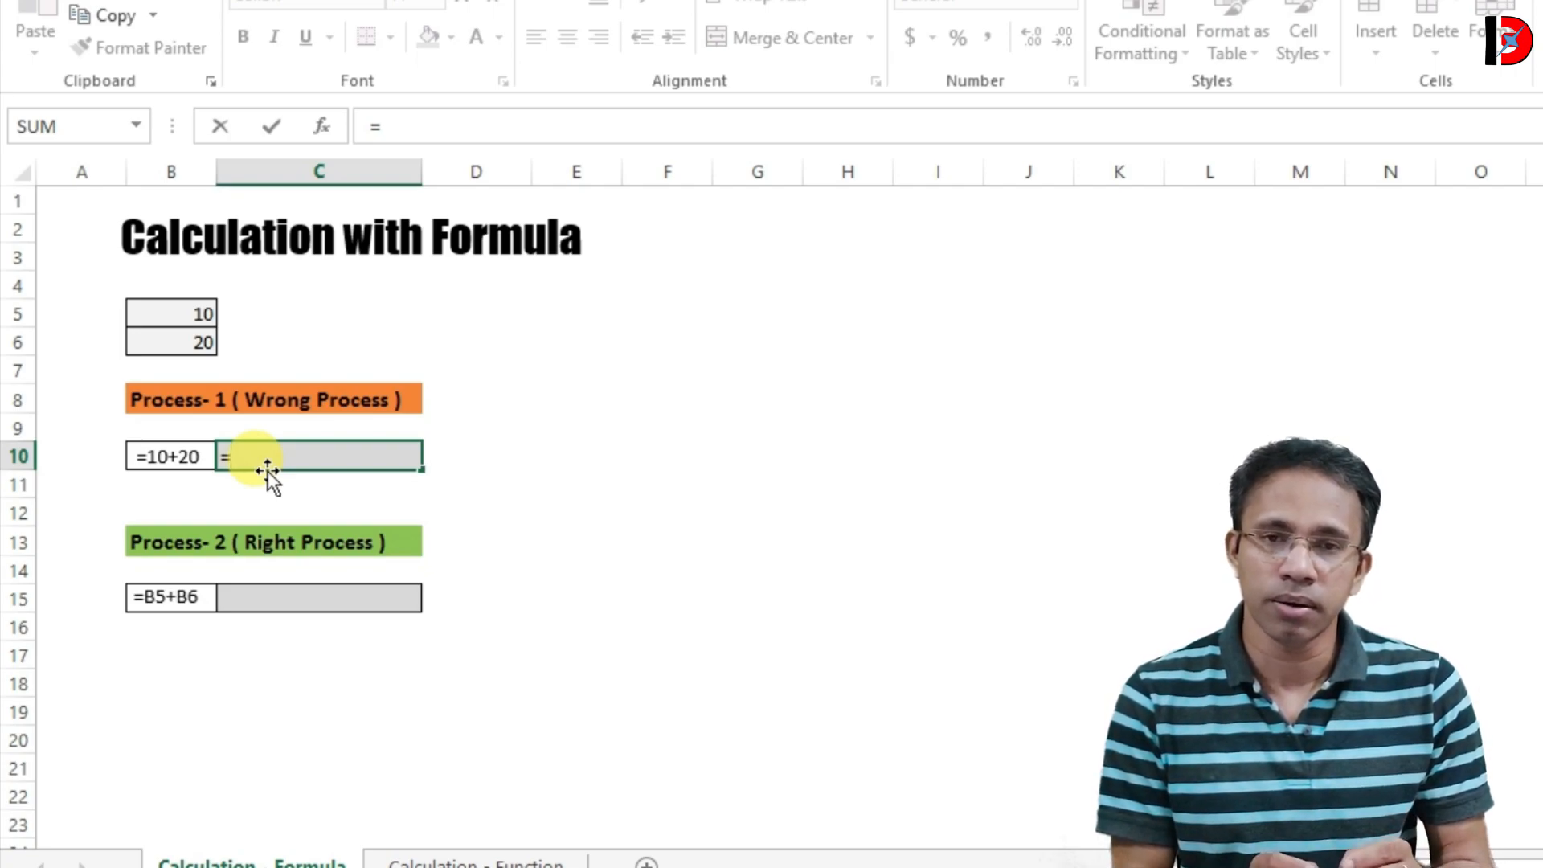
text(1)
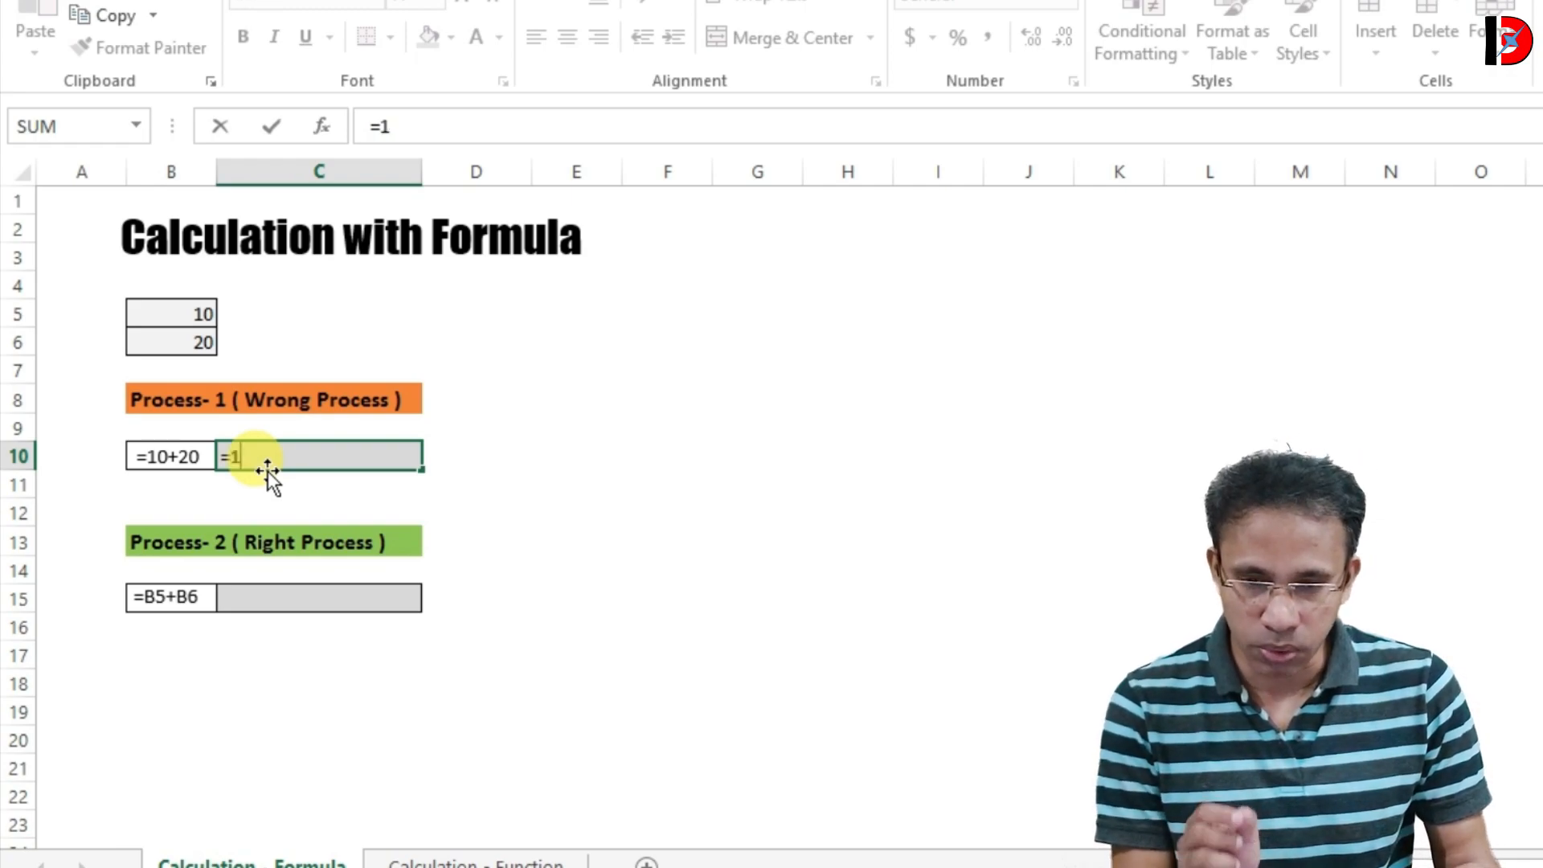
text(0+)
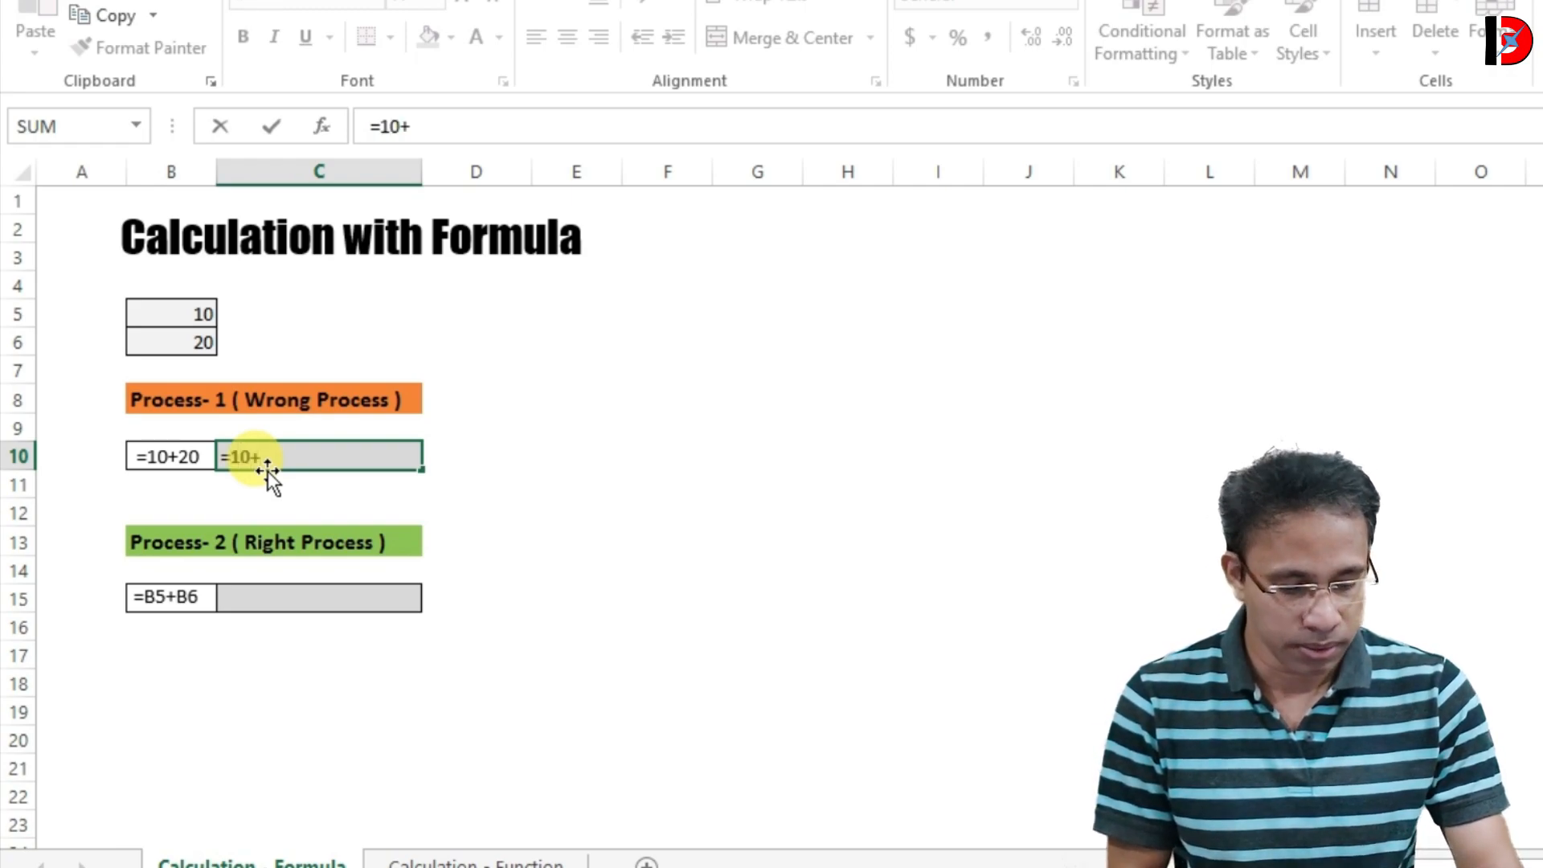
text(20)
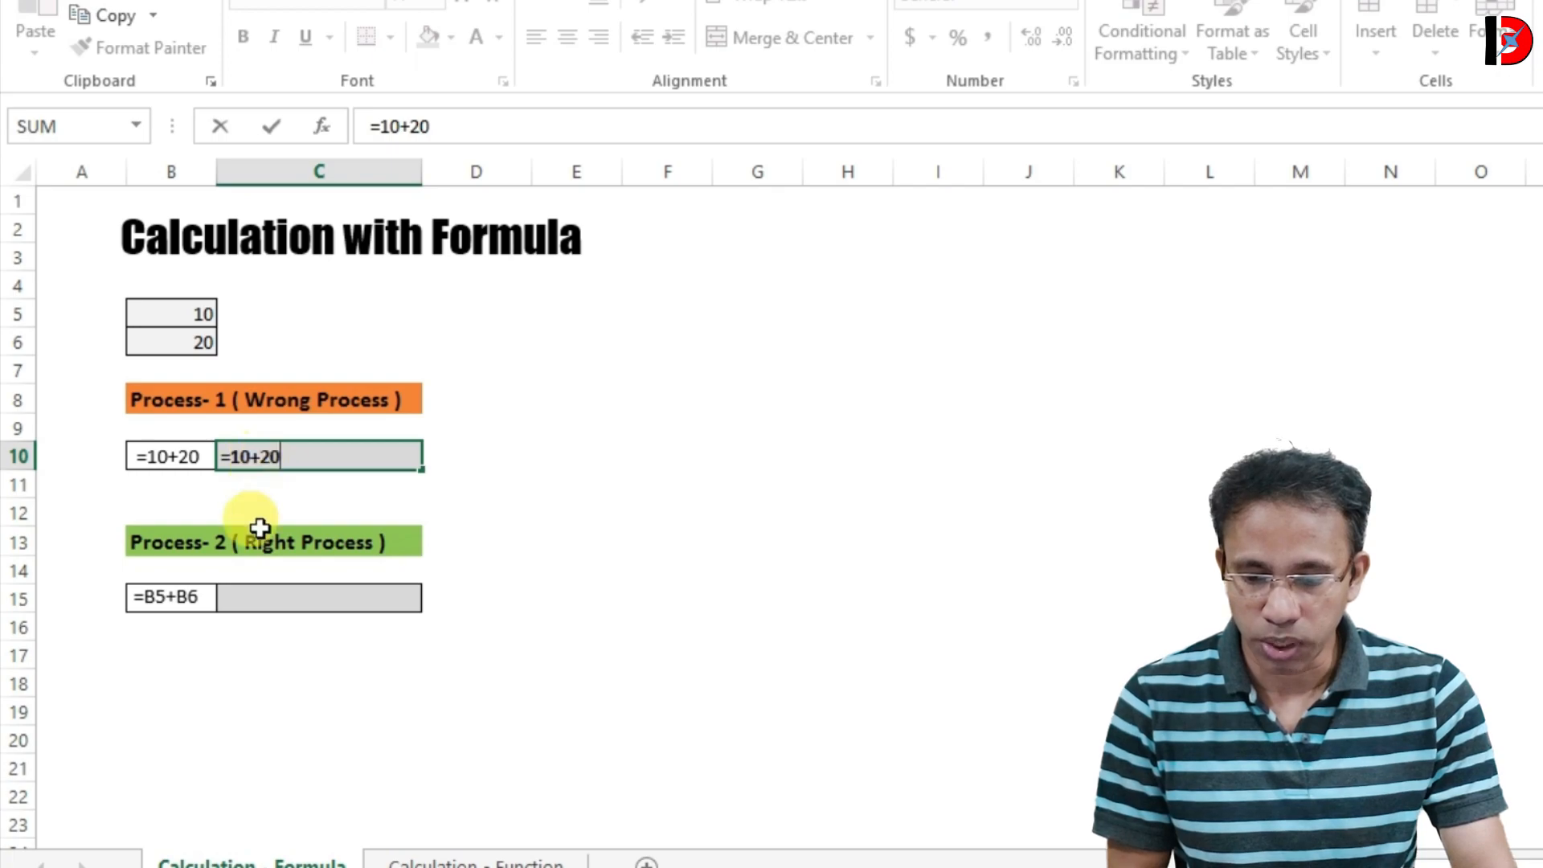
key(Return)
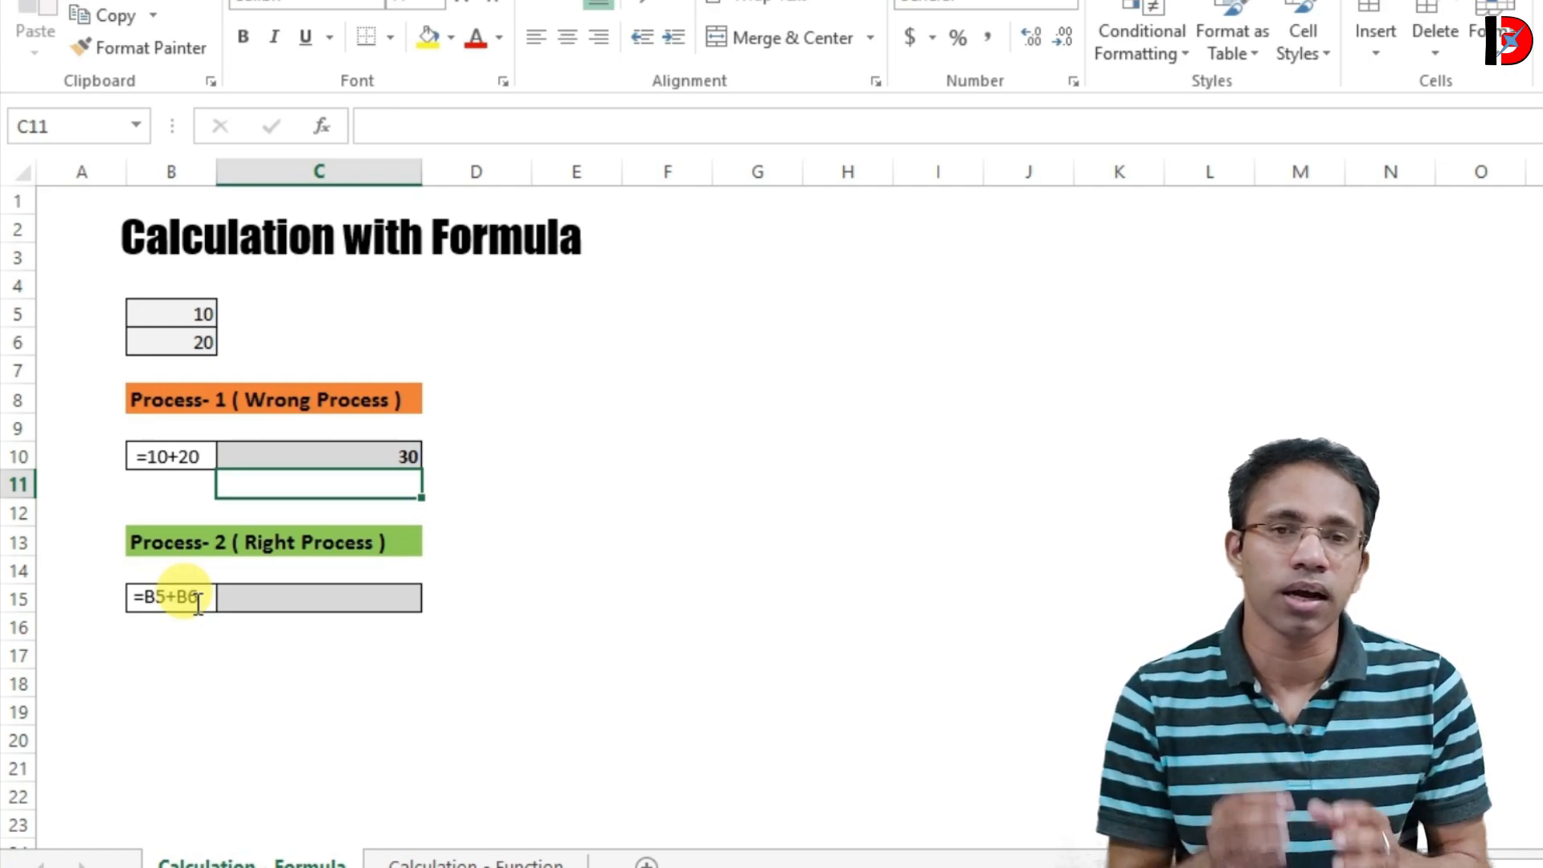
Add the two cells by reference in the Process-2 result cell C15 with the formula =B5+B6.
click(248, 600)
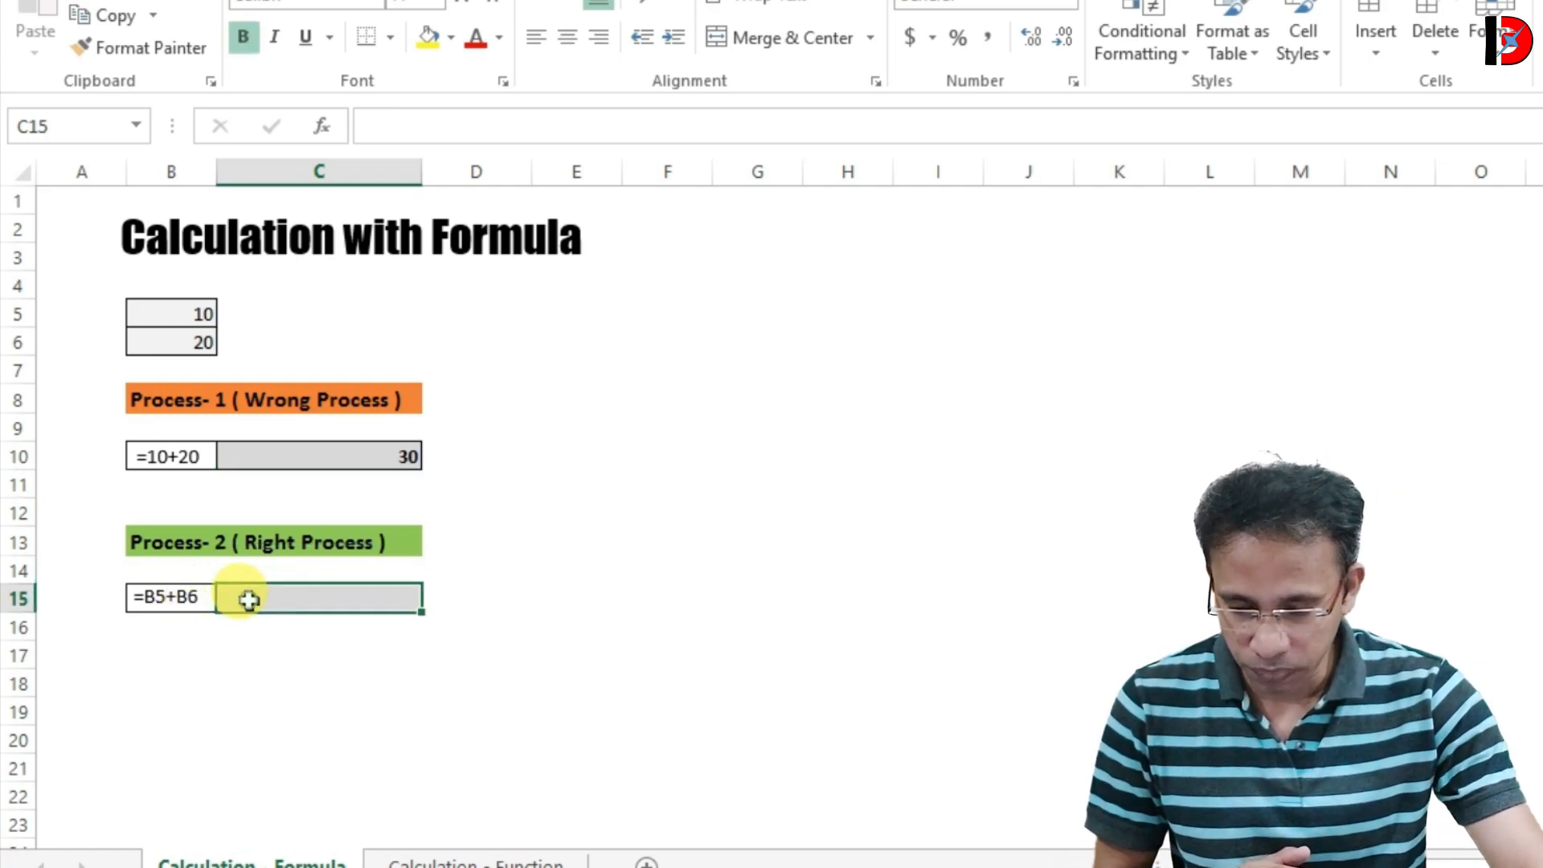
text(=)
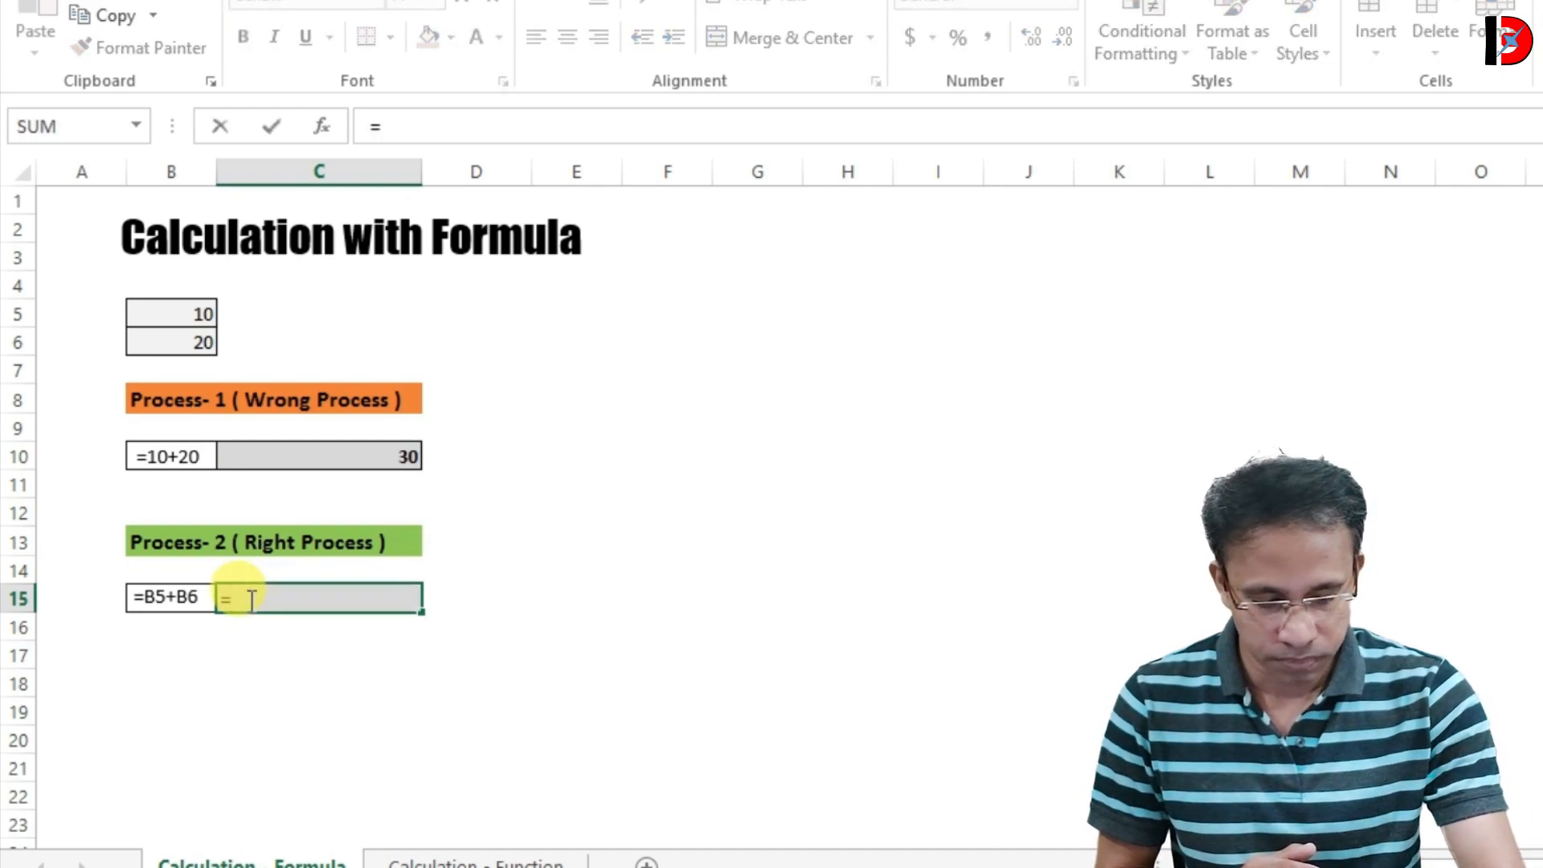
click(167, 317)
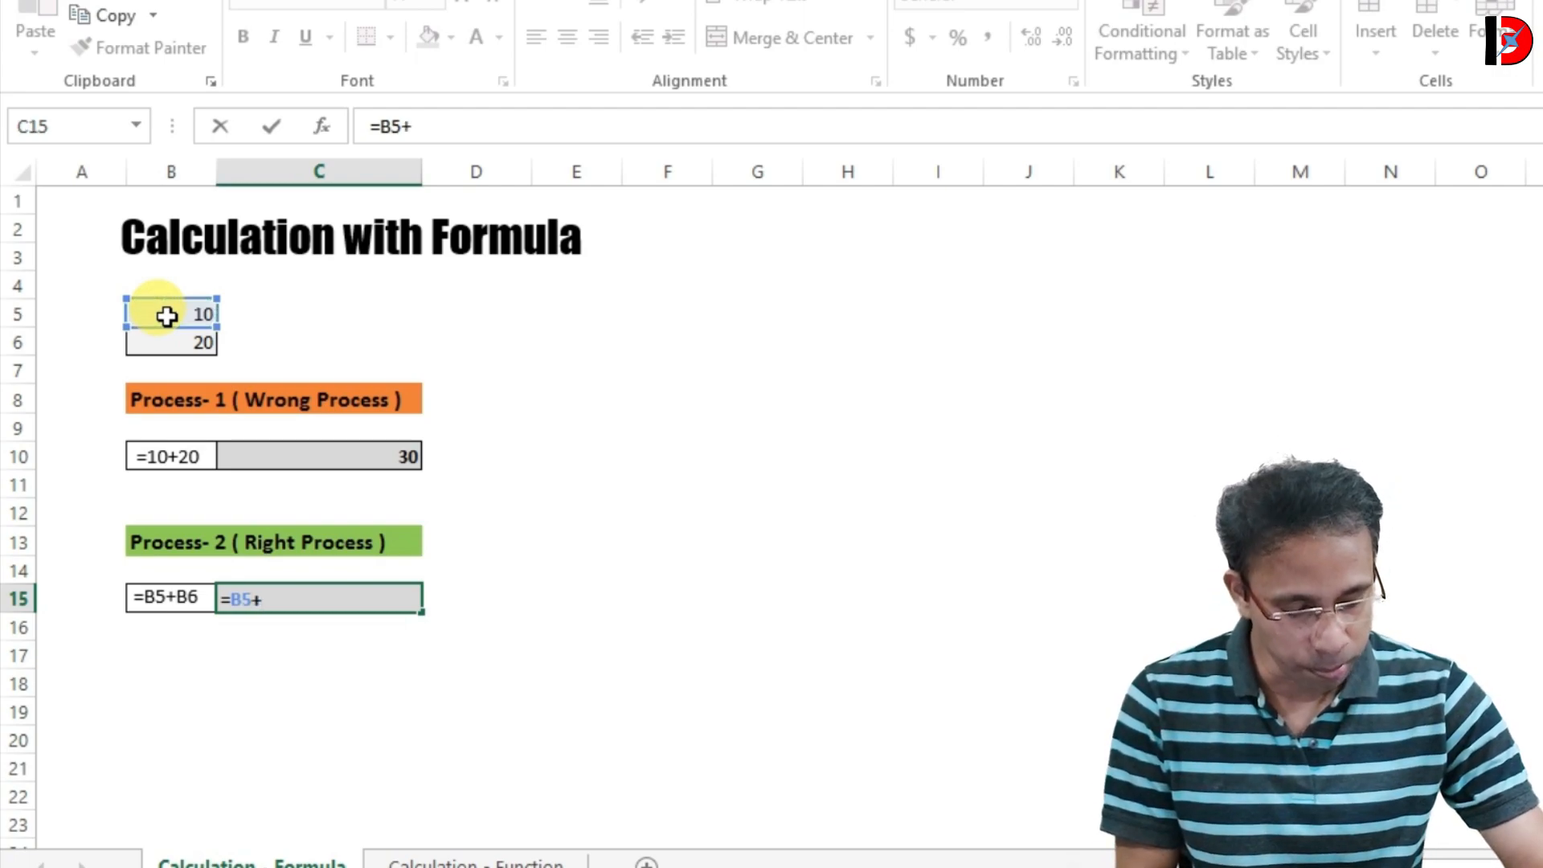
click(168, 341)
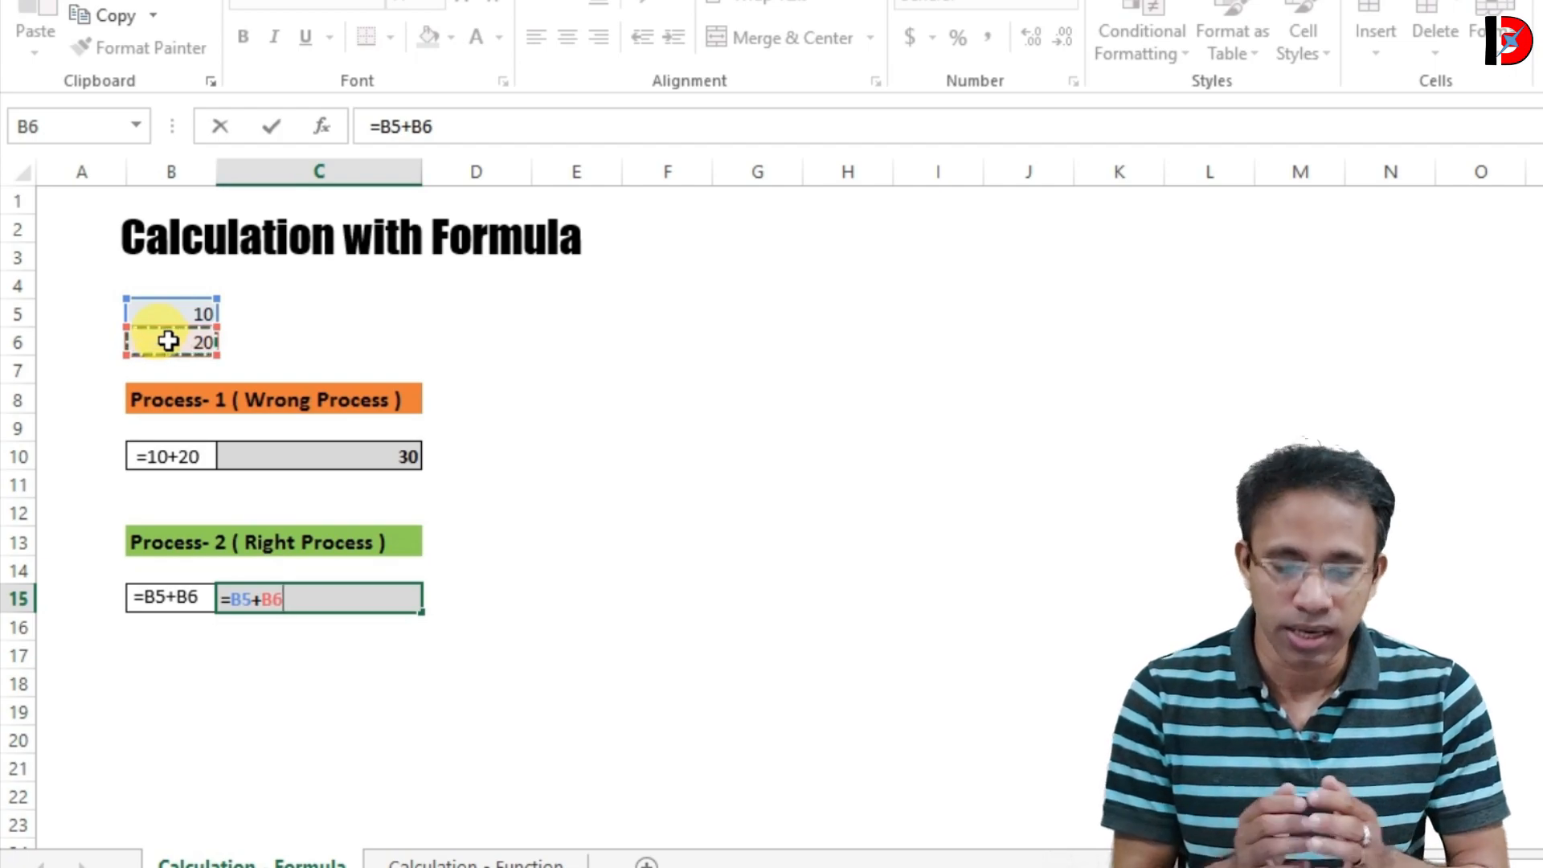
key(Return)
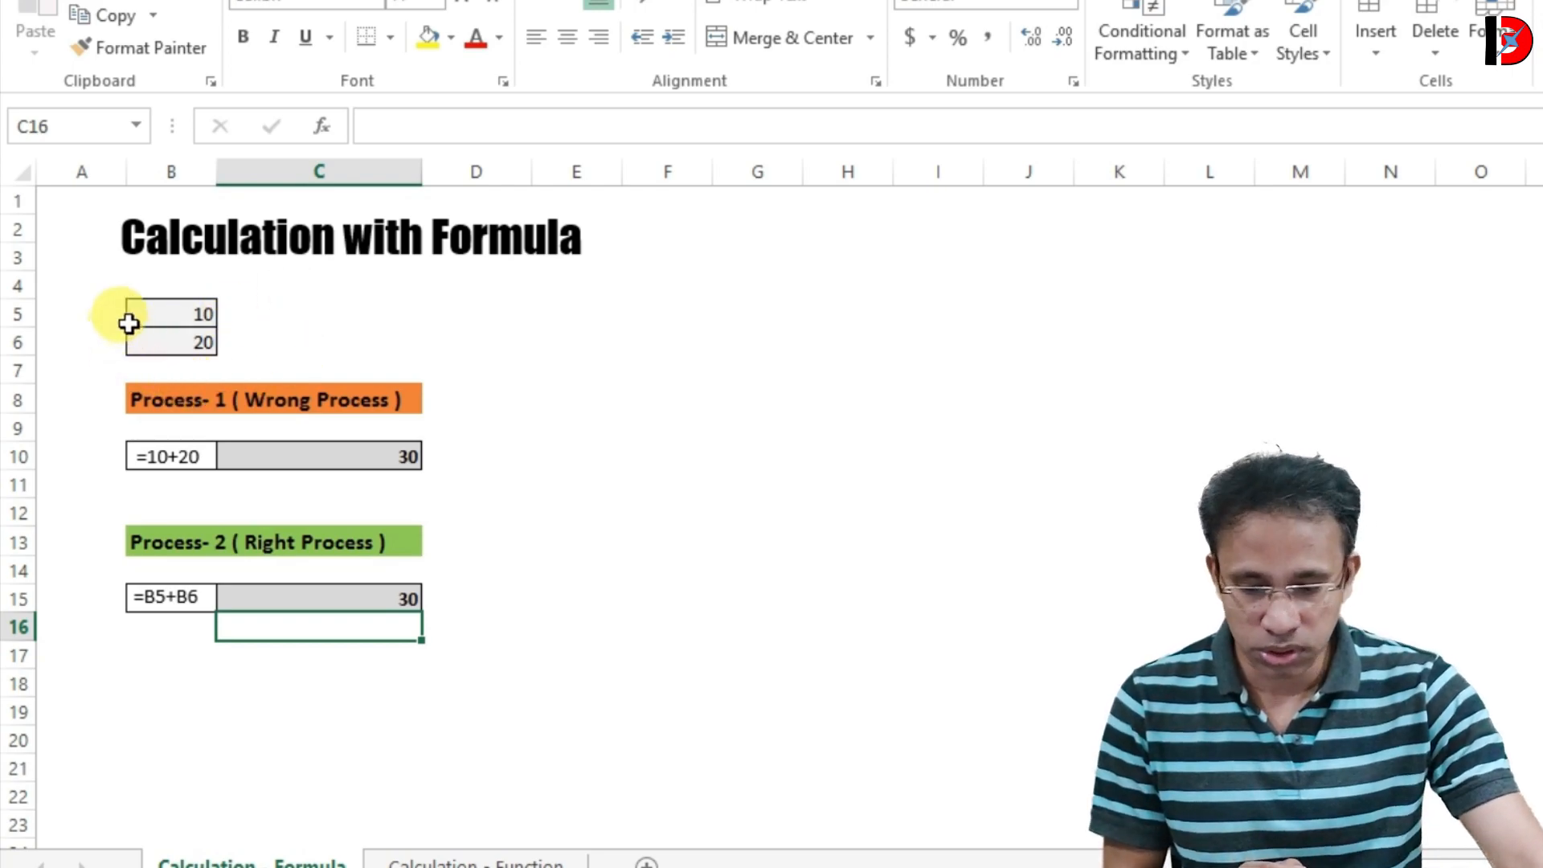
Change the first sample value, in cell B5, to 5.
click(269, 447)
click(258, 486)
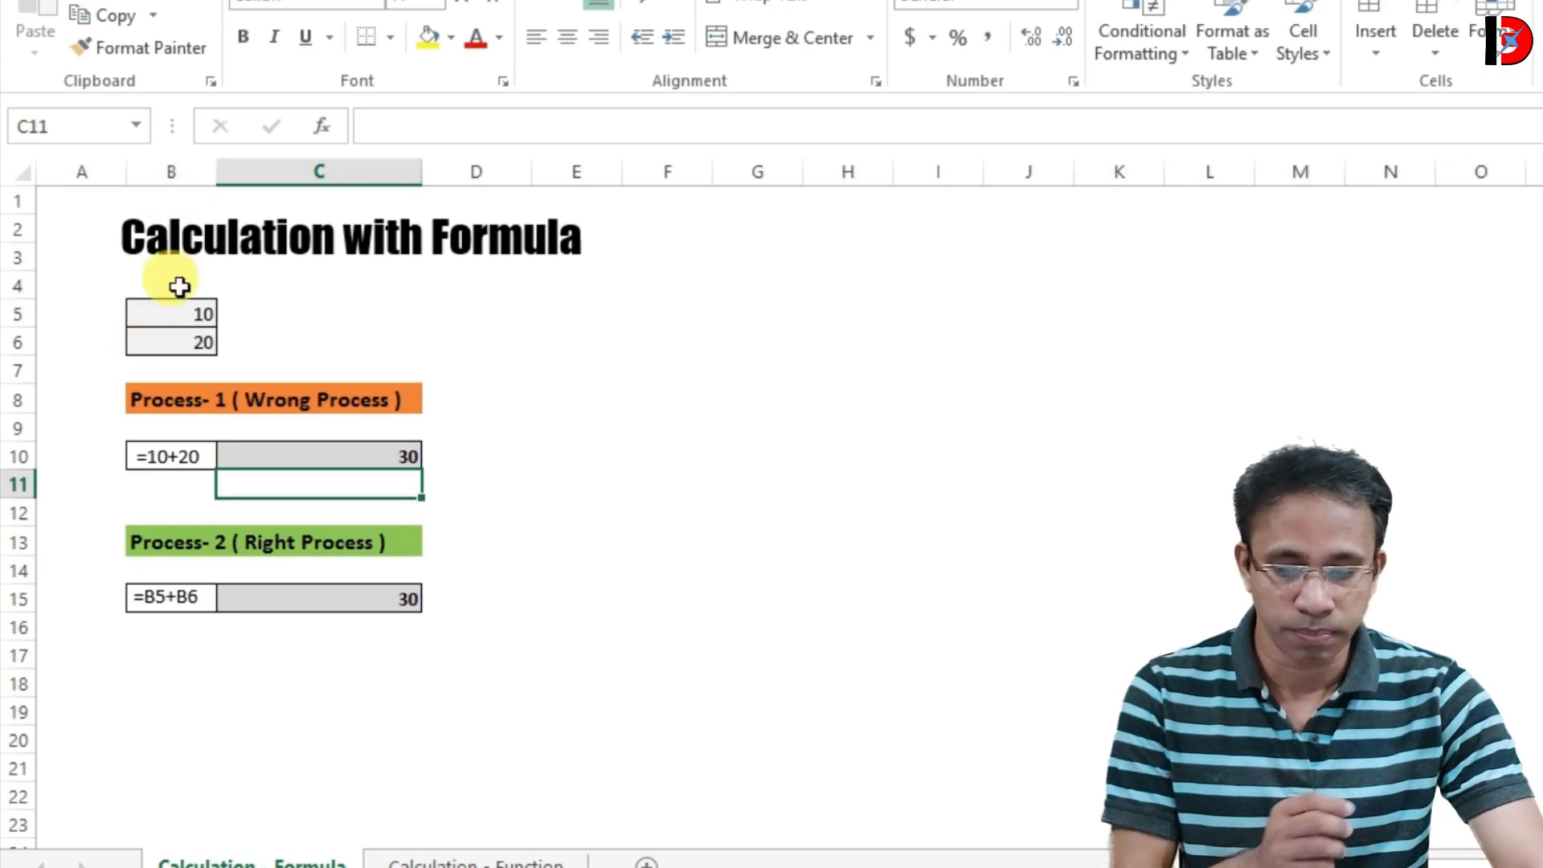
click(176, 342)
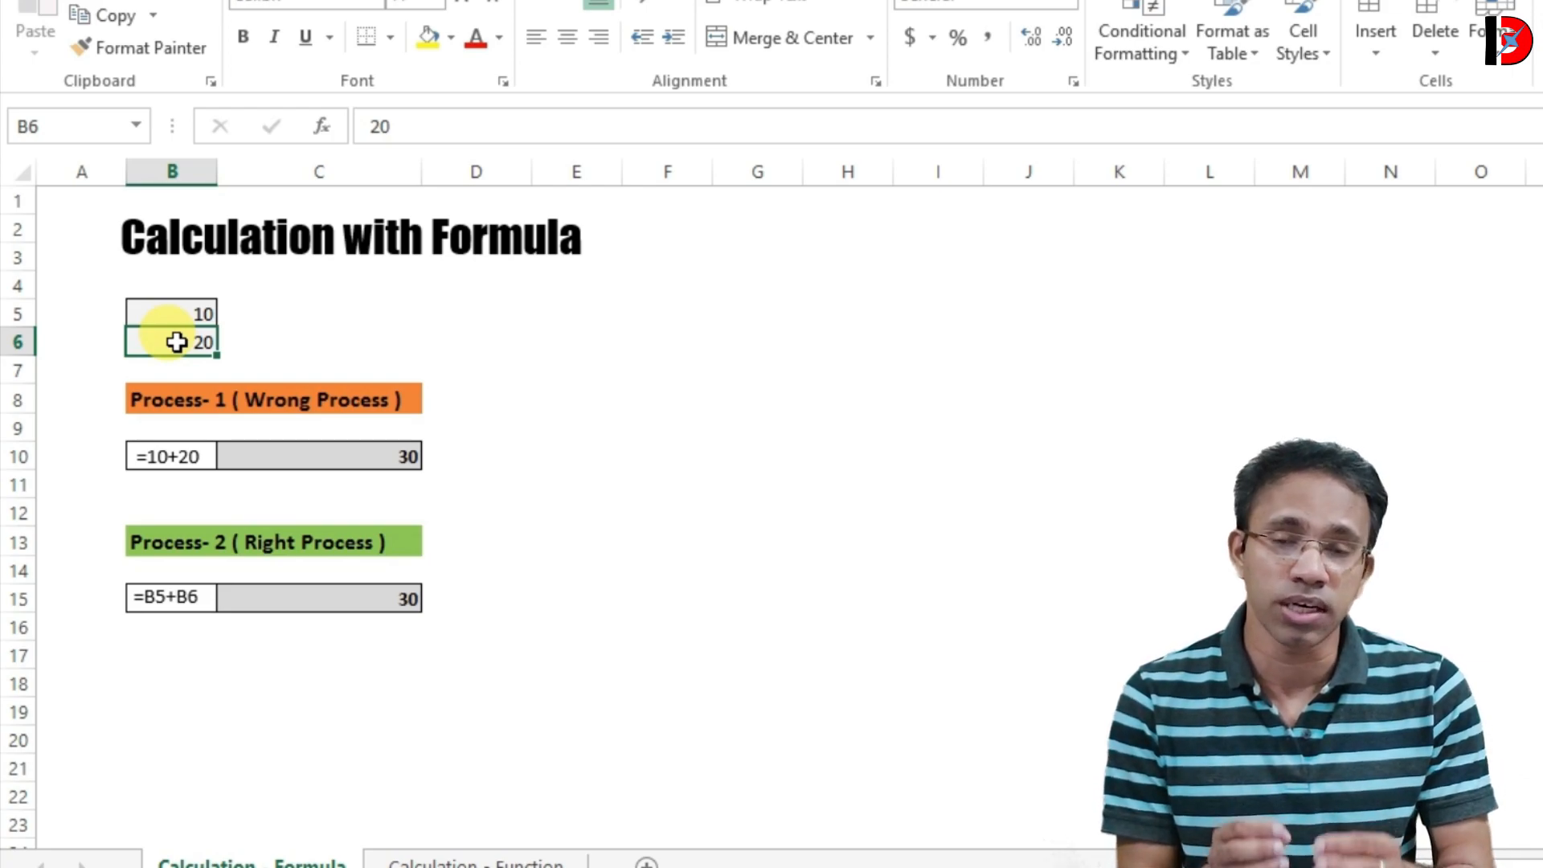
click(177, 315)
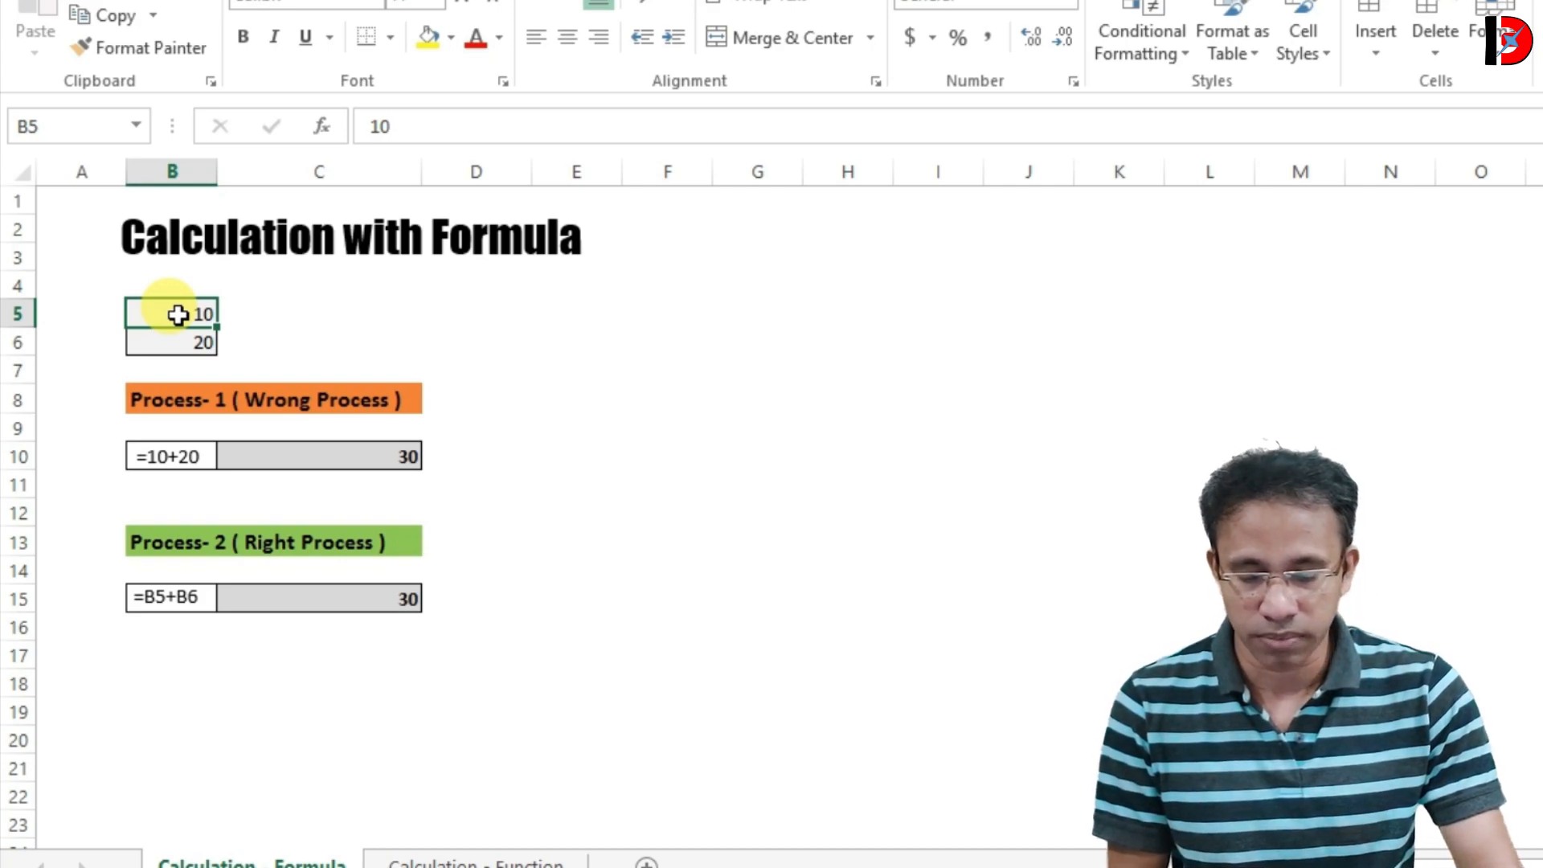
text(5)
key(Return)
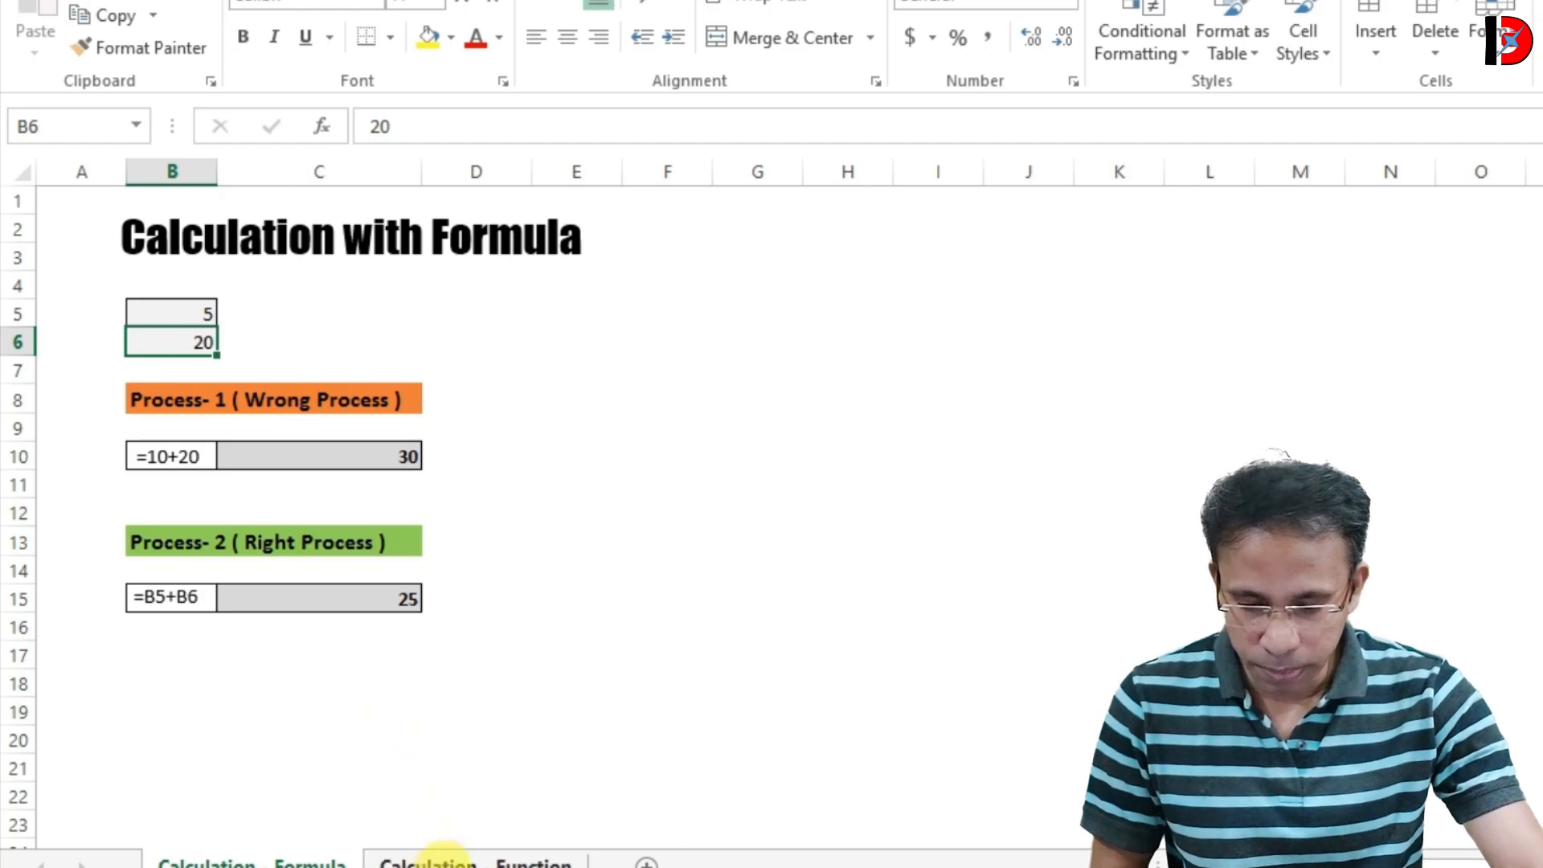
On the Calculation - Function sheet, fill cells B5 to B9 with the values 5, 10, 15, 20 and 10.
click(434, 861)
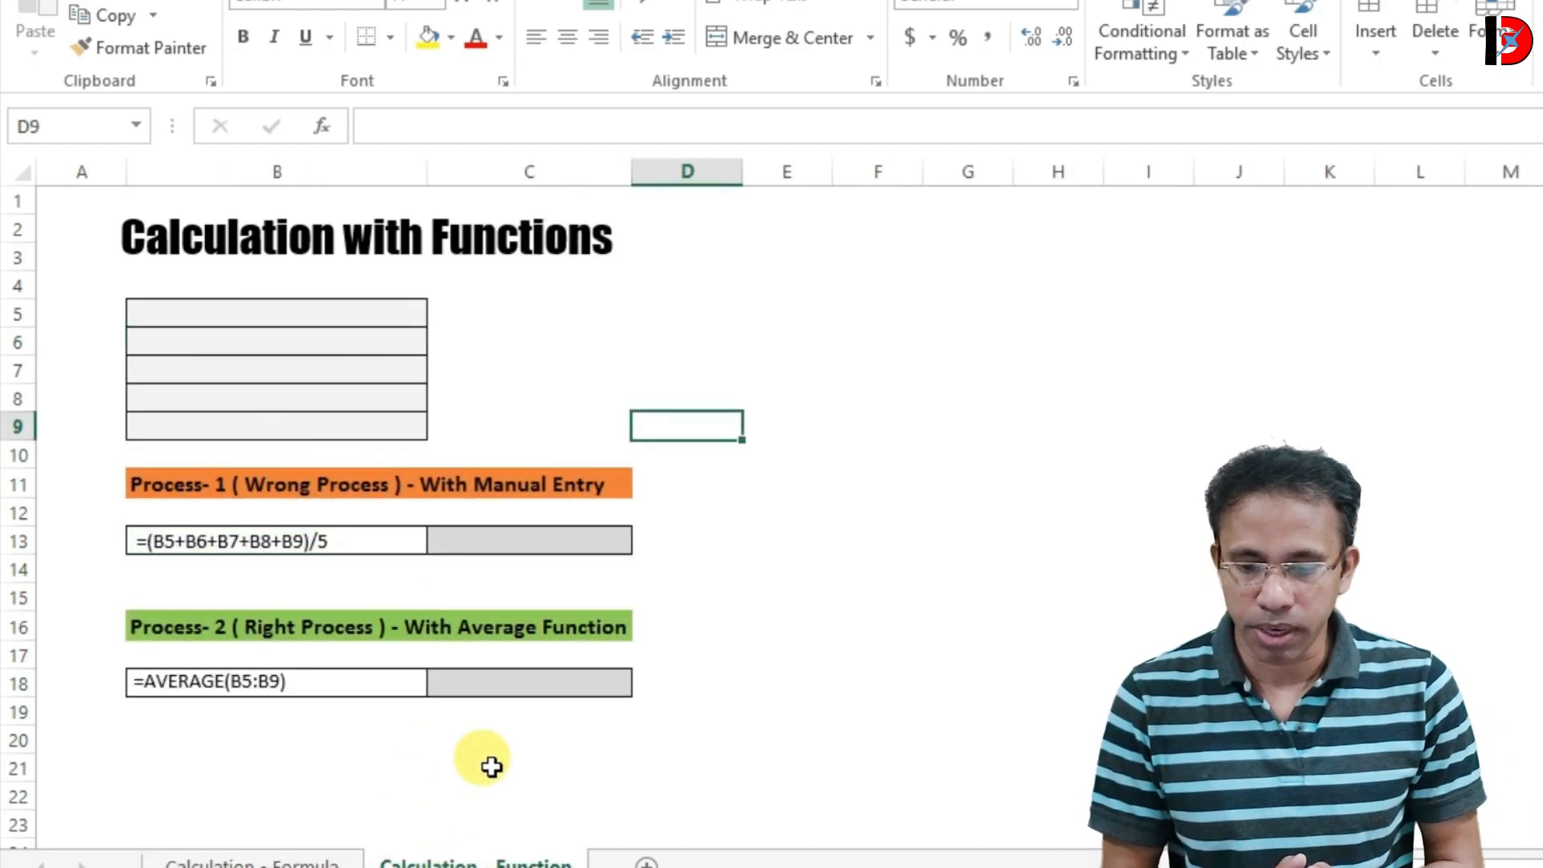
drag(320, 314, 309, 426)
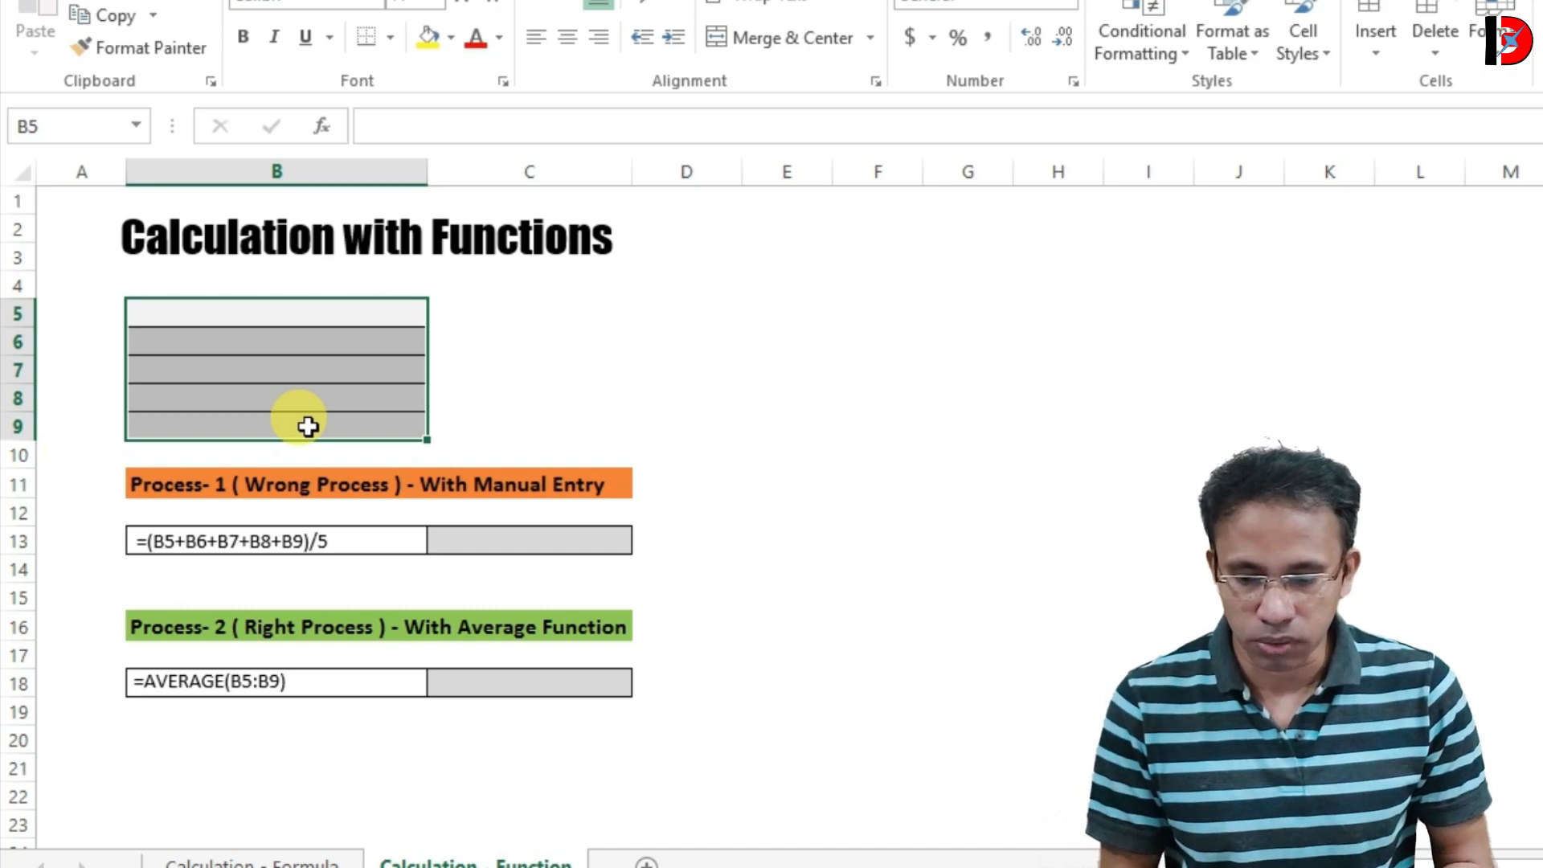
click(292, 317)
text(5)
key(Return)
text(10)
key(Return)
key(Return)
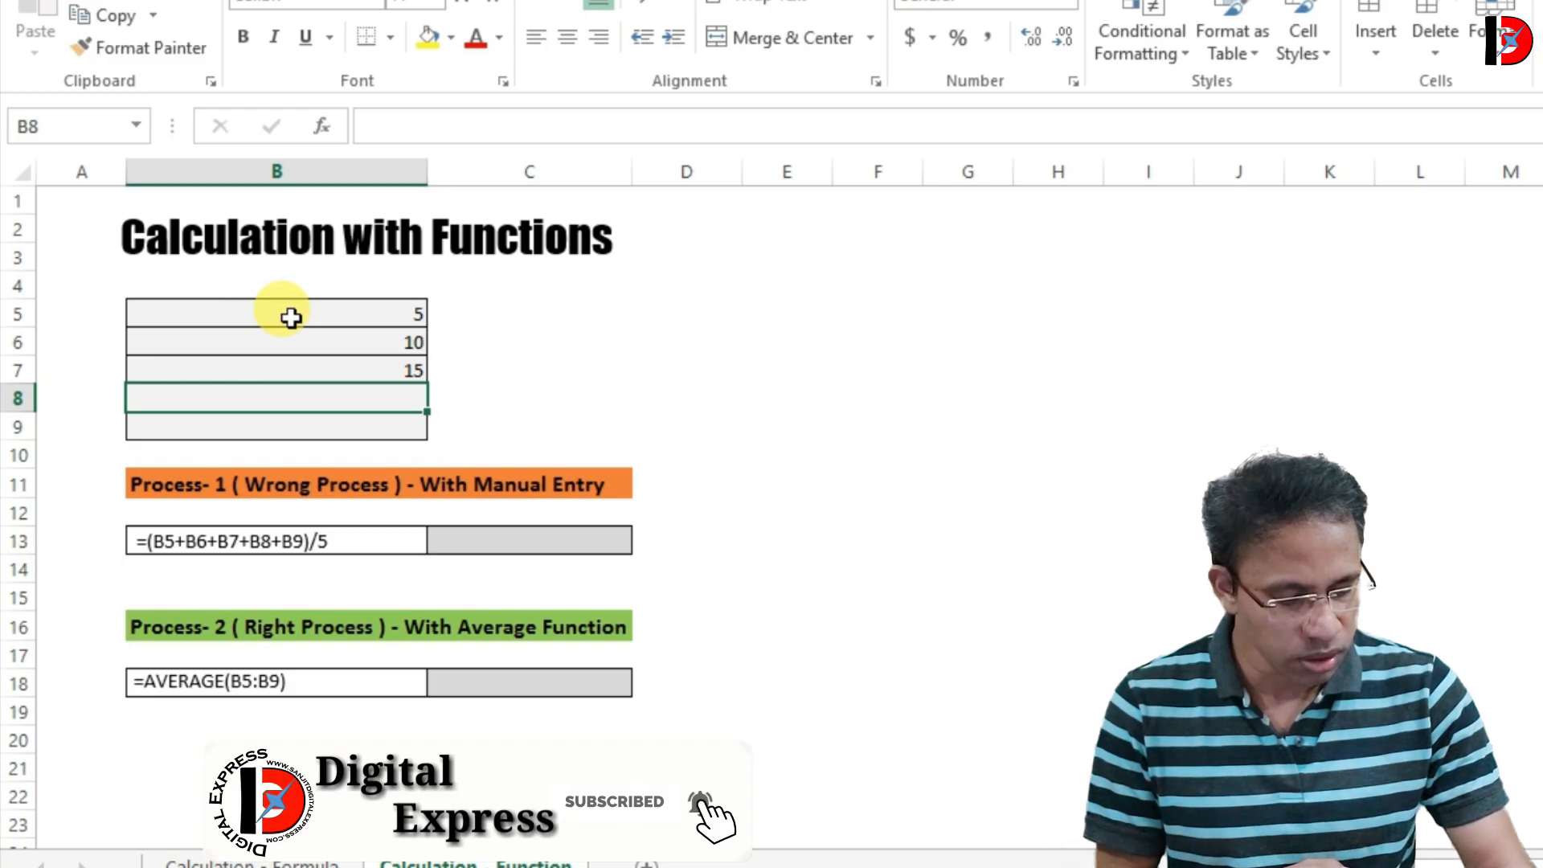
text(20)
key(Return)
text(10)
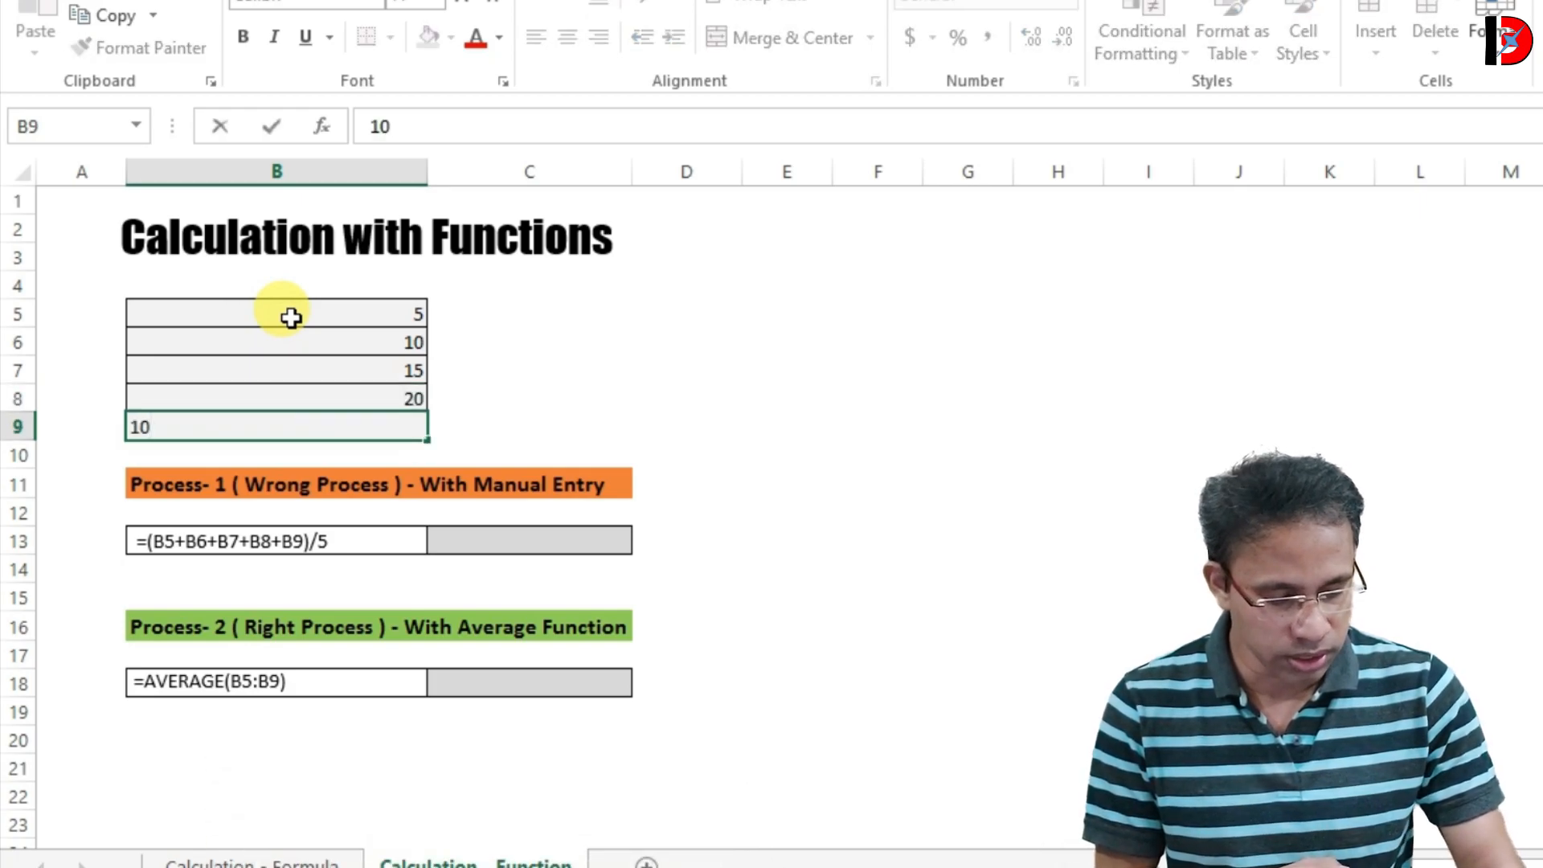
key(Return)
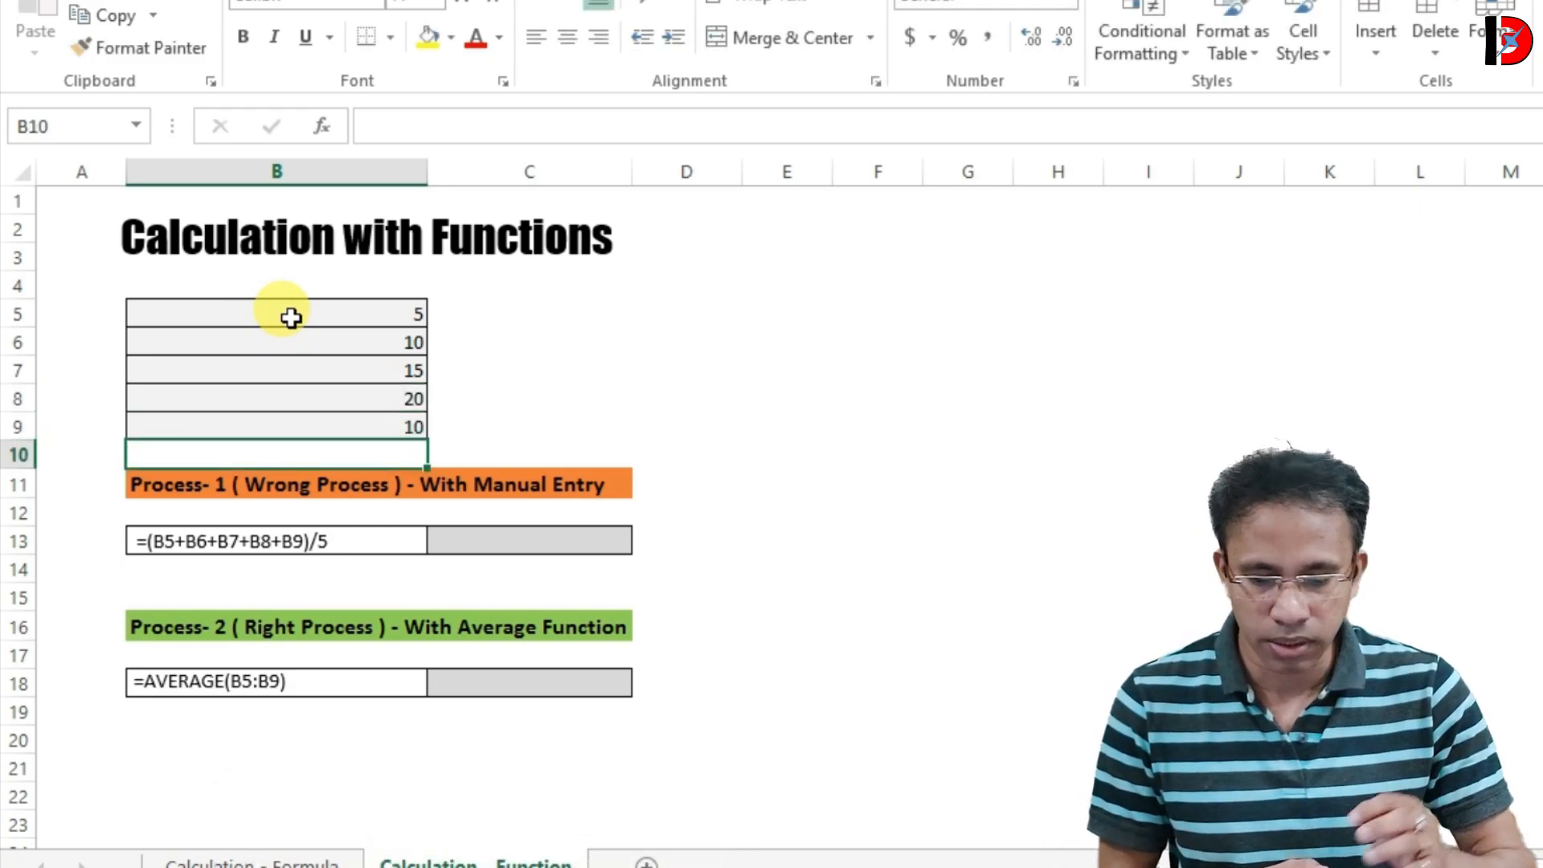
In the Process-1 result cell C13, build the sum of the five sample cells by reference as =B5+B6+B7+B8+B9.
drag(321, 311, 322, 423)
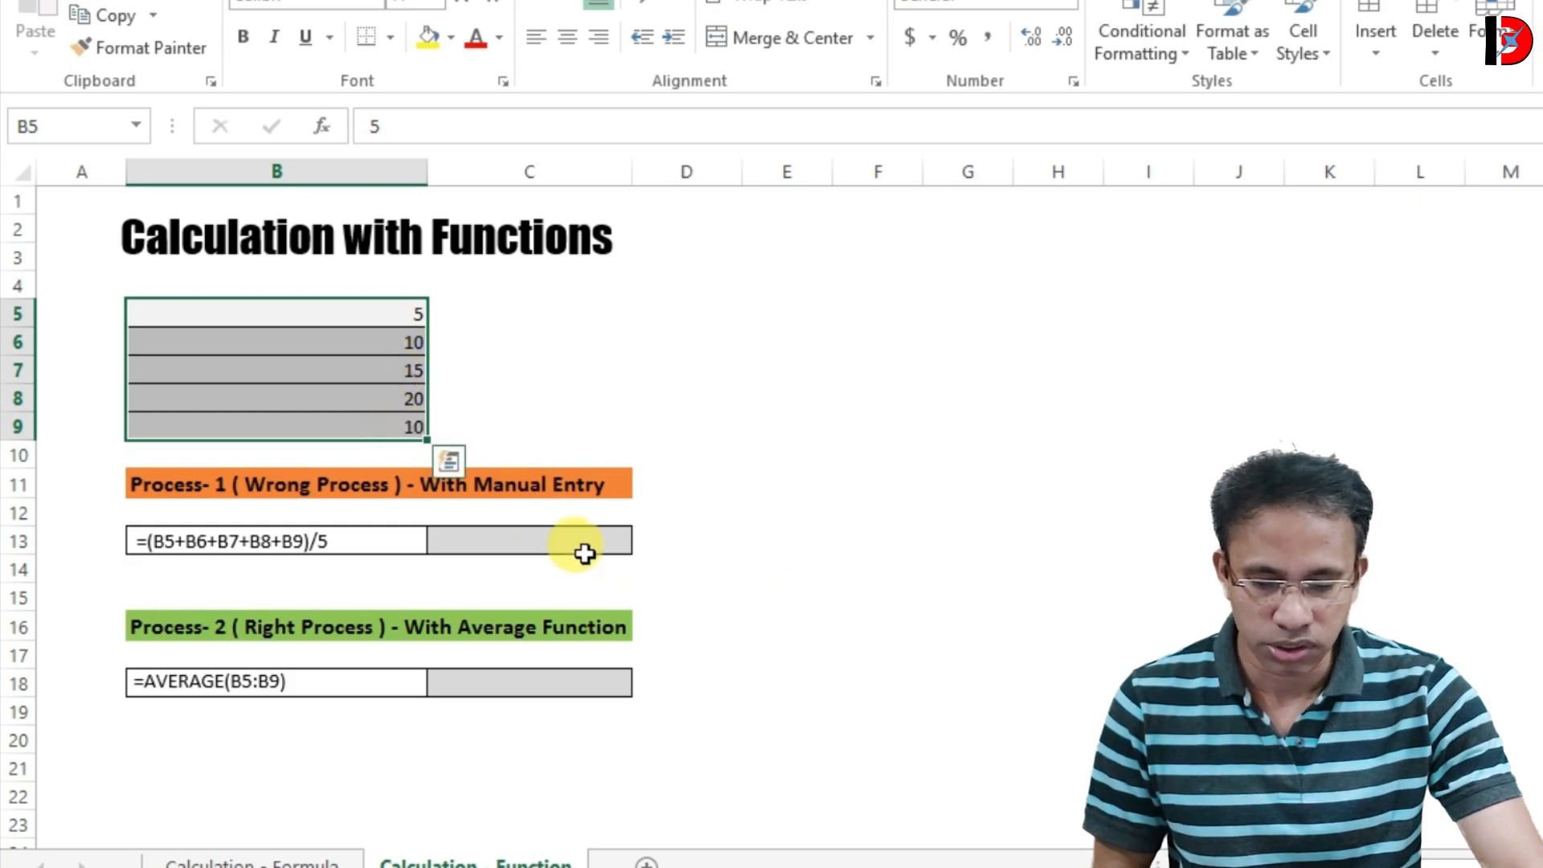
click(489, 420)
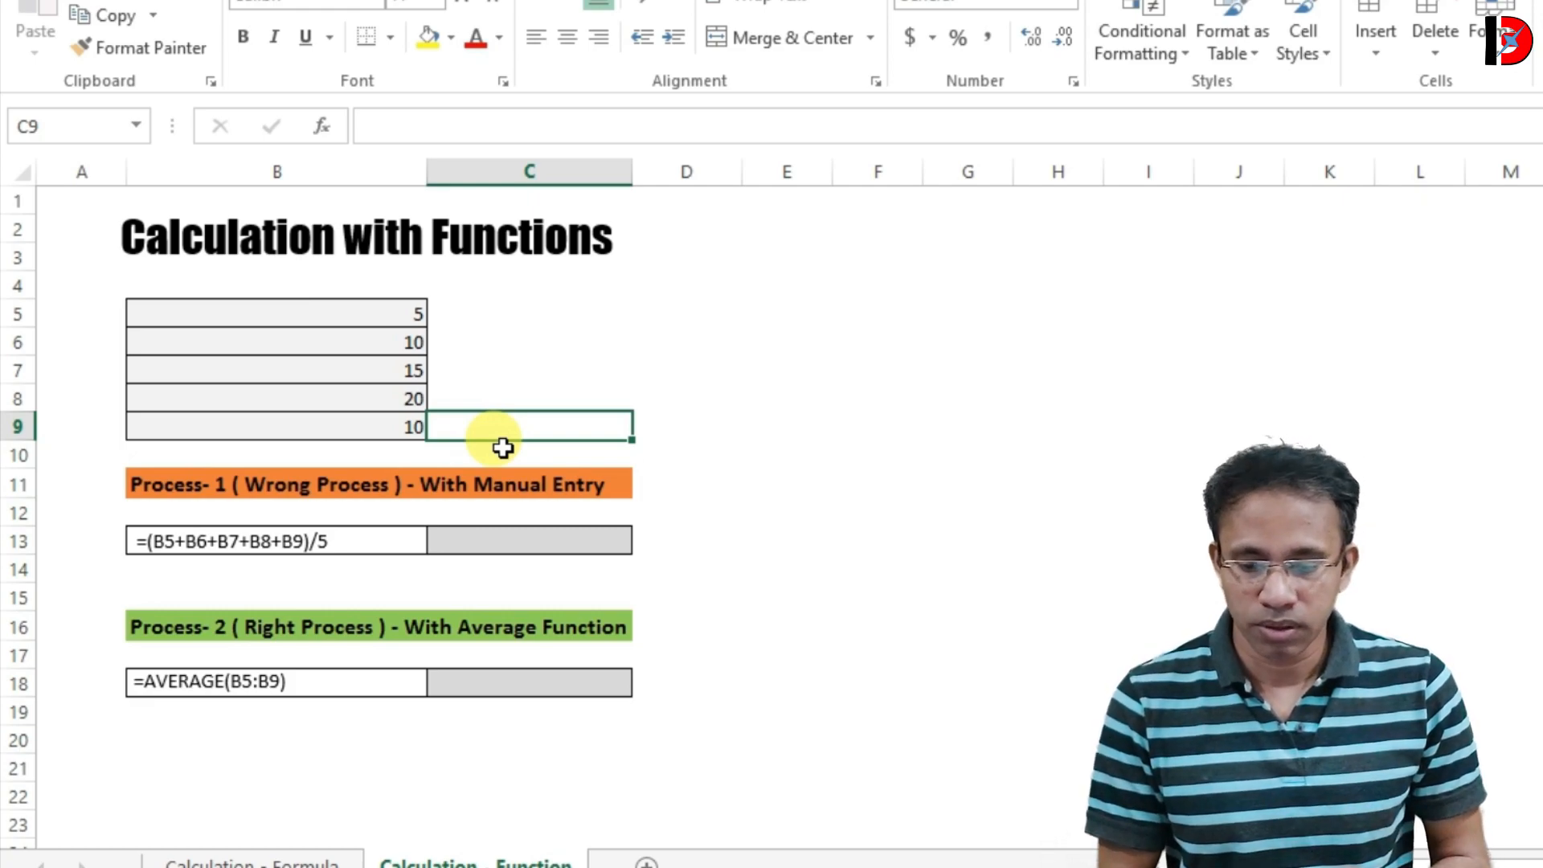
click(493, 541)
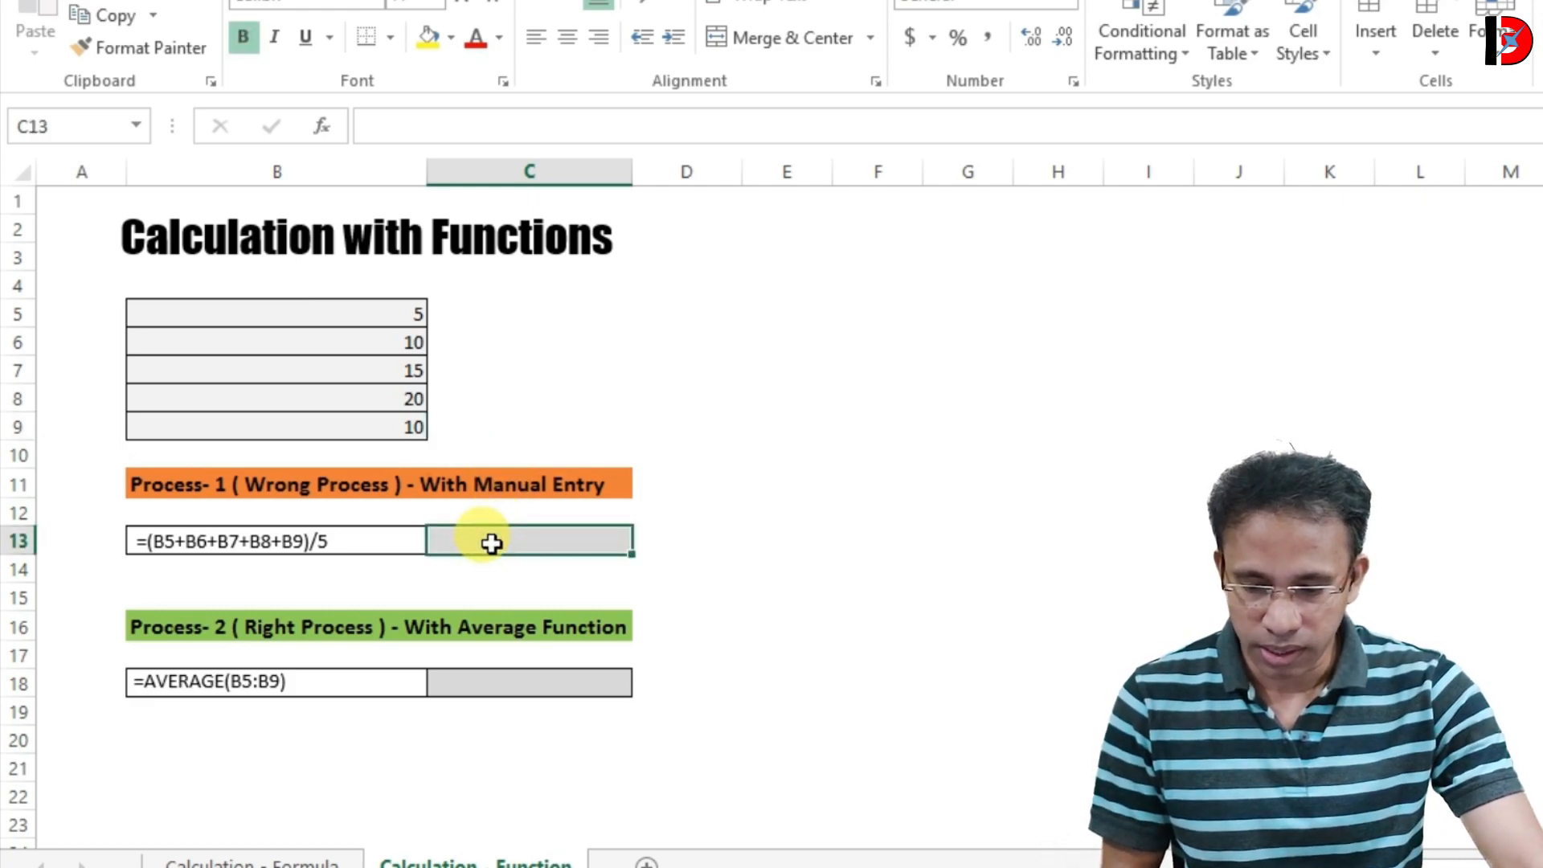
text(=)
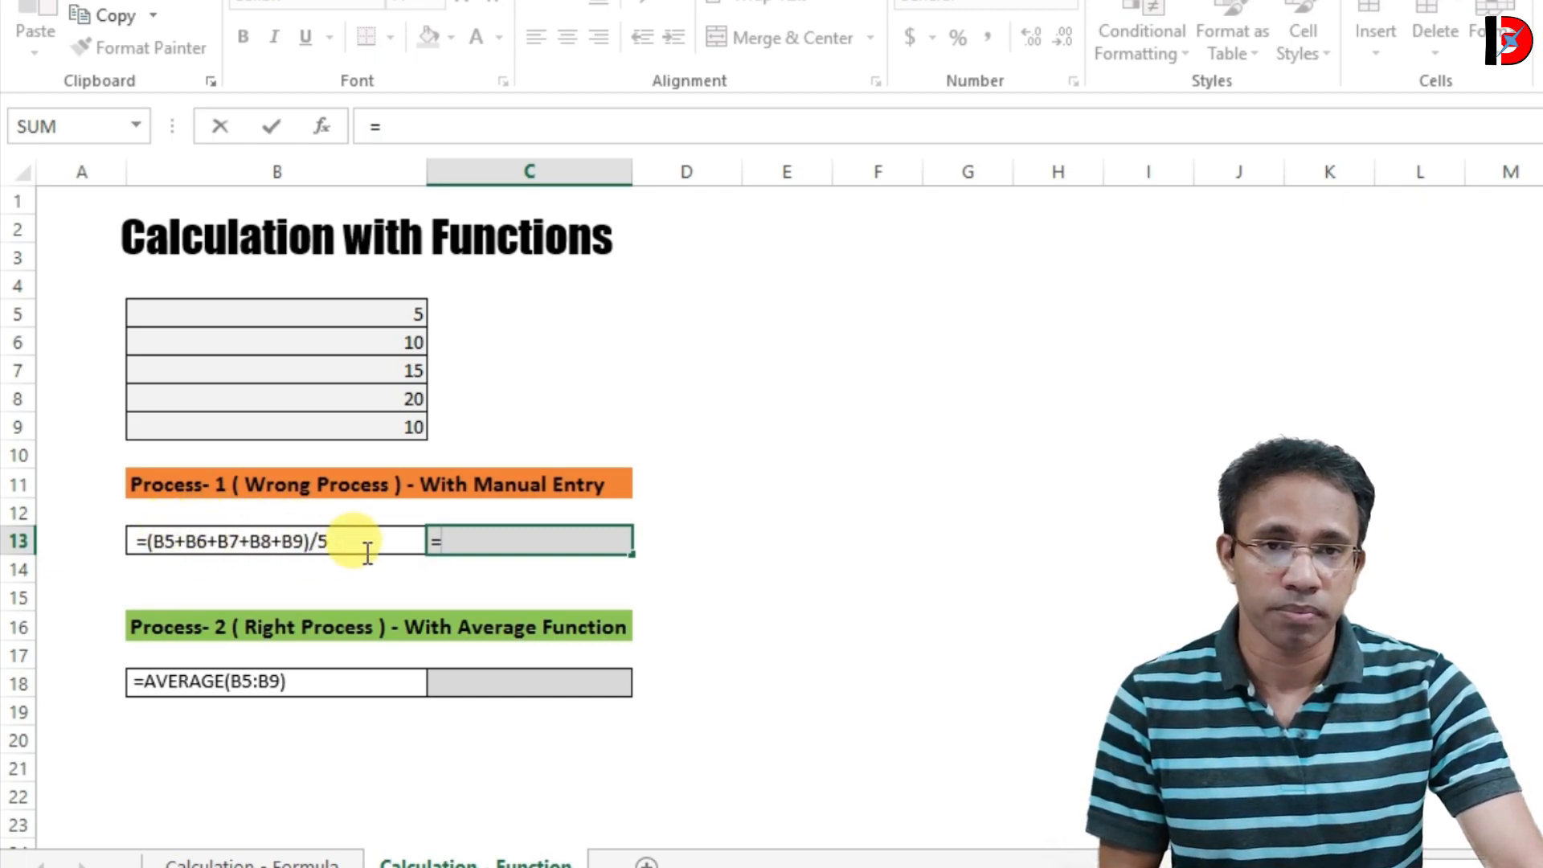
text(B)
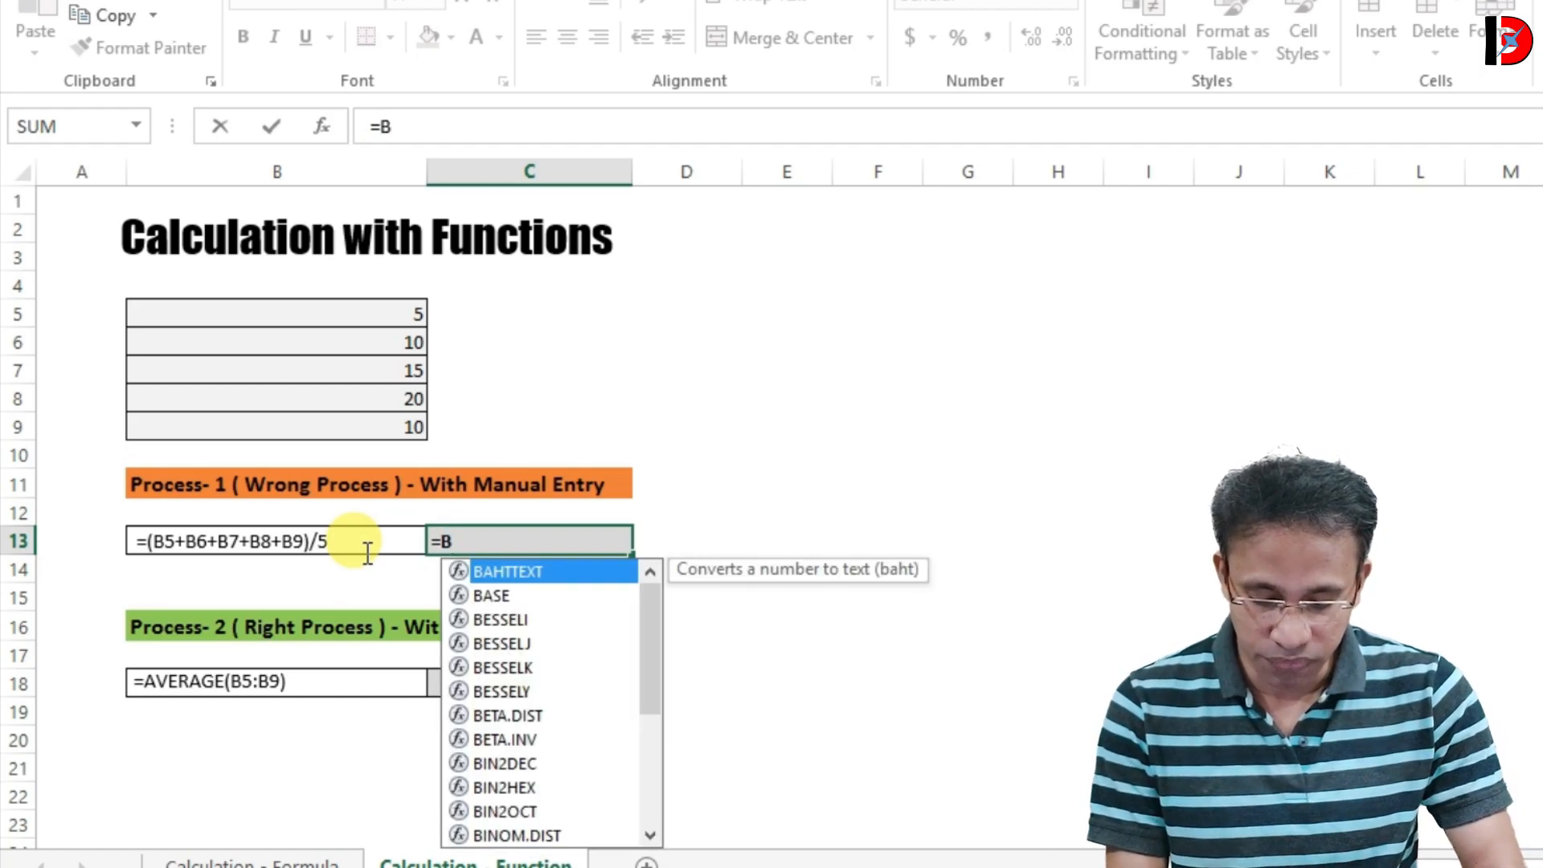
text(5+B6)
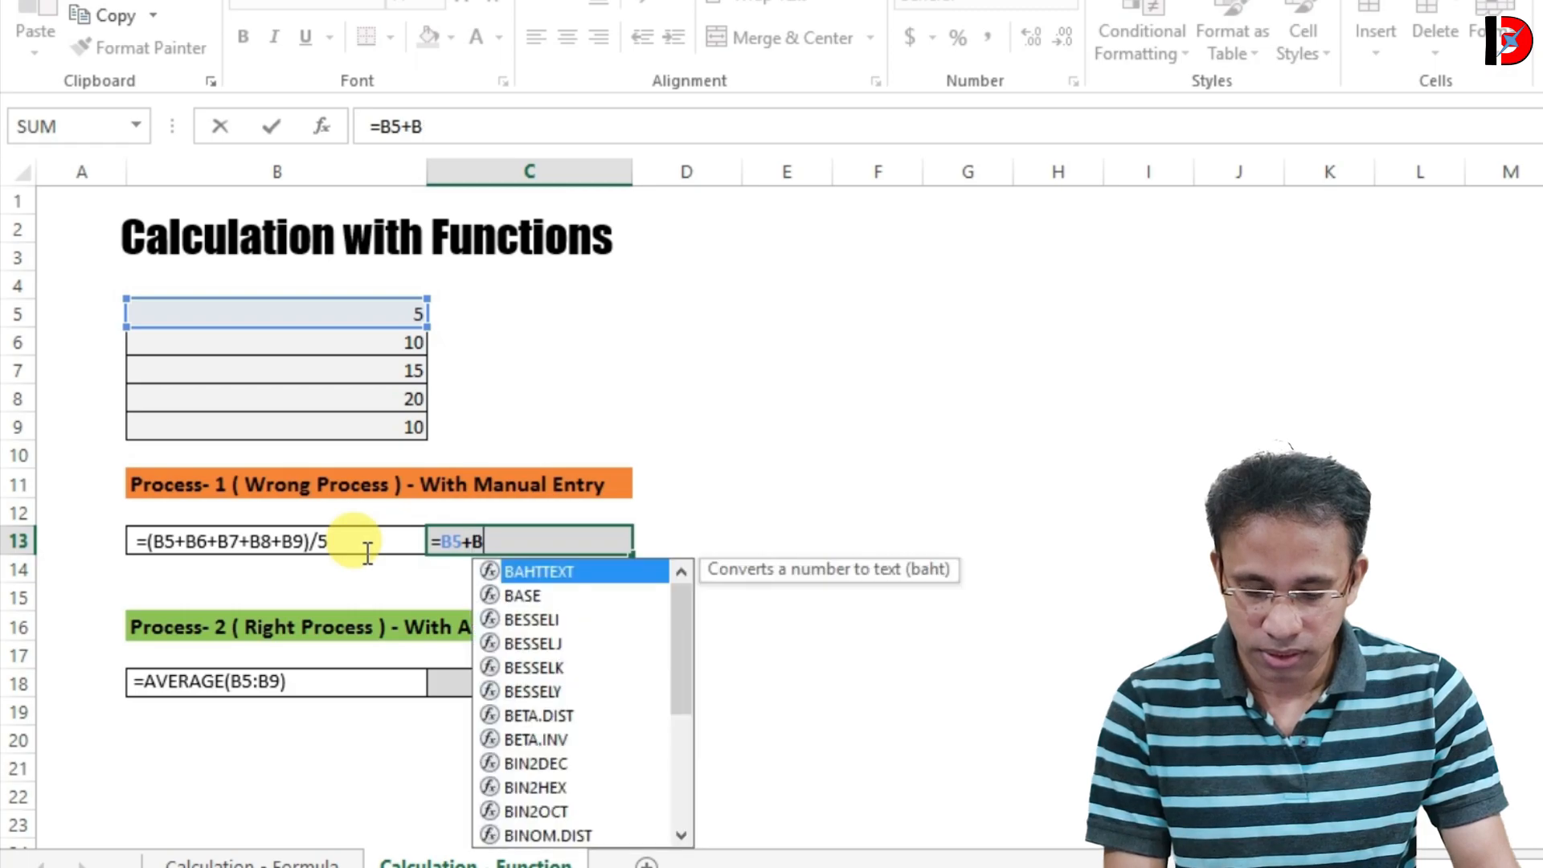
text(+B7+)
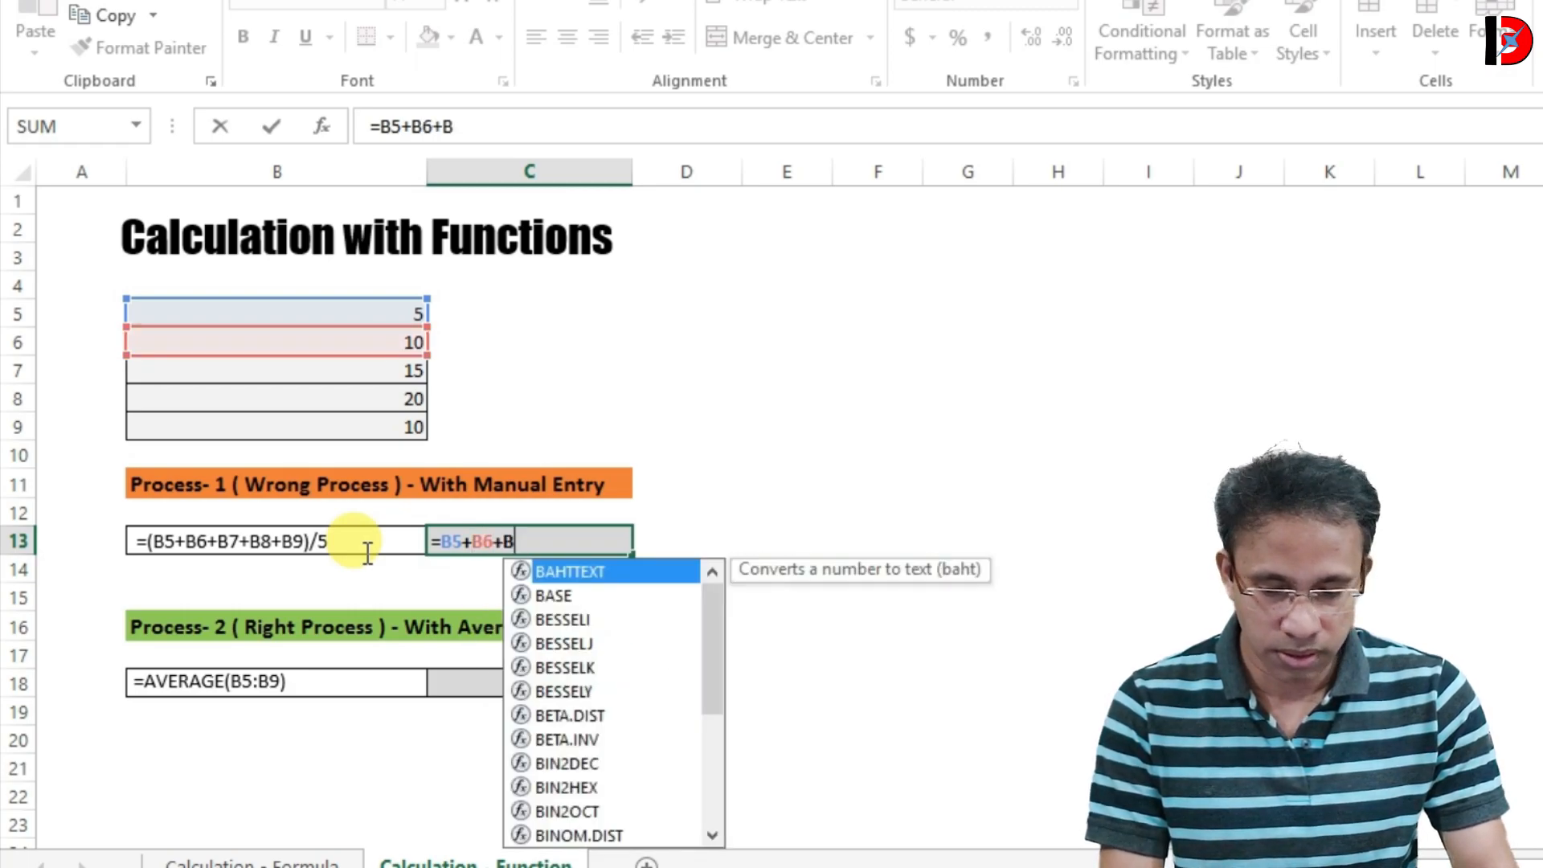
text(B8+)
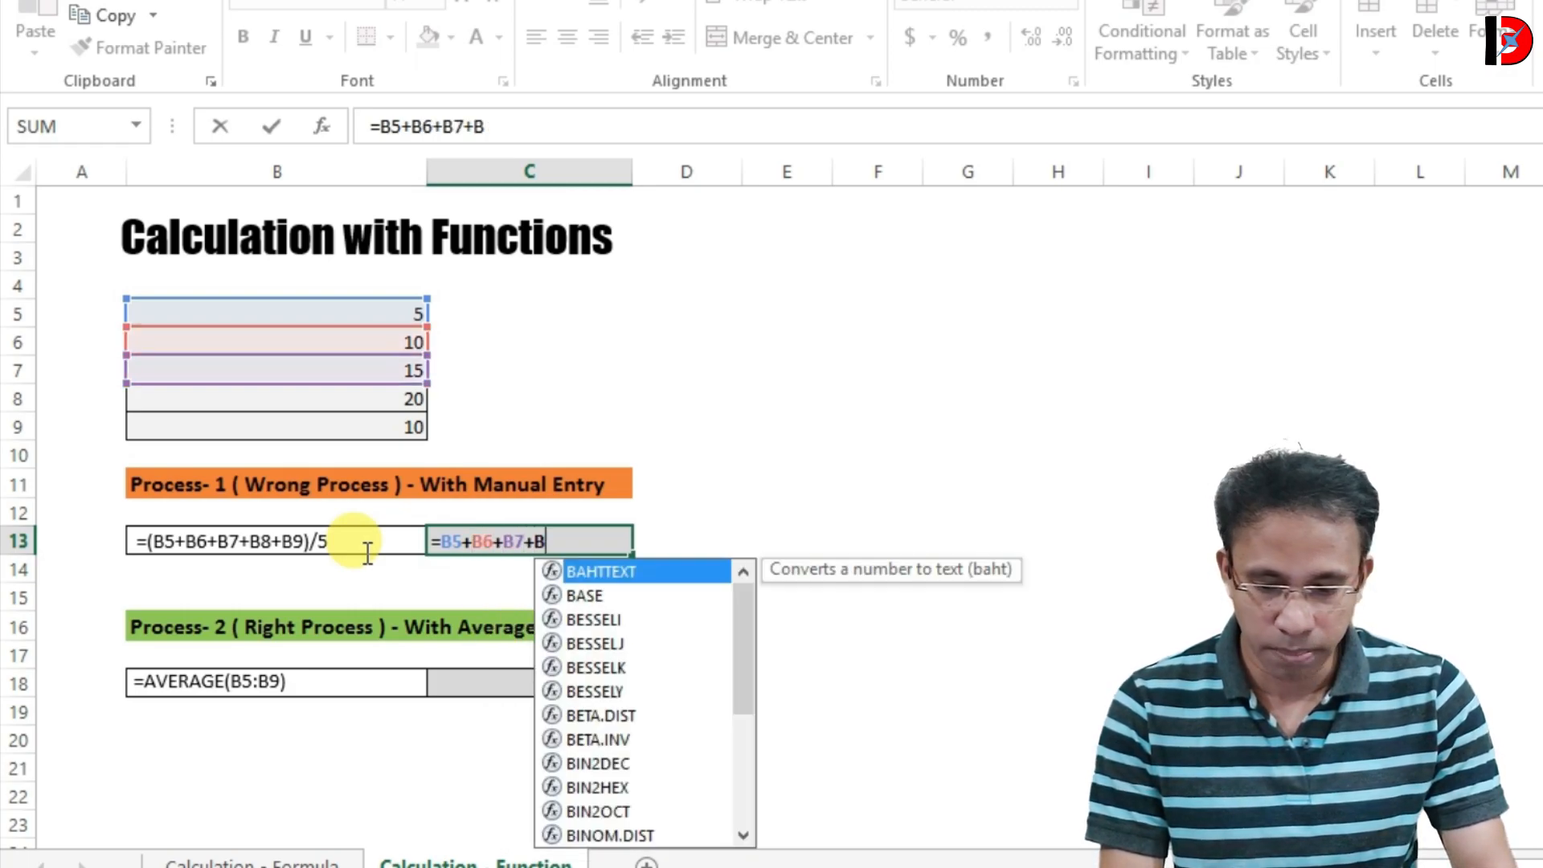
text(B9)
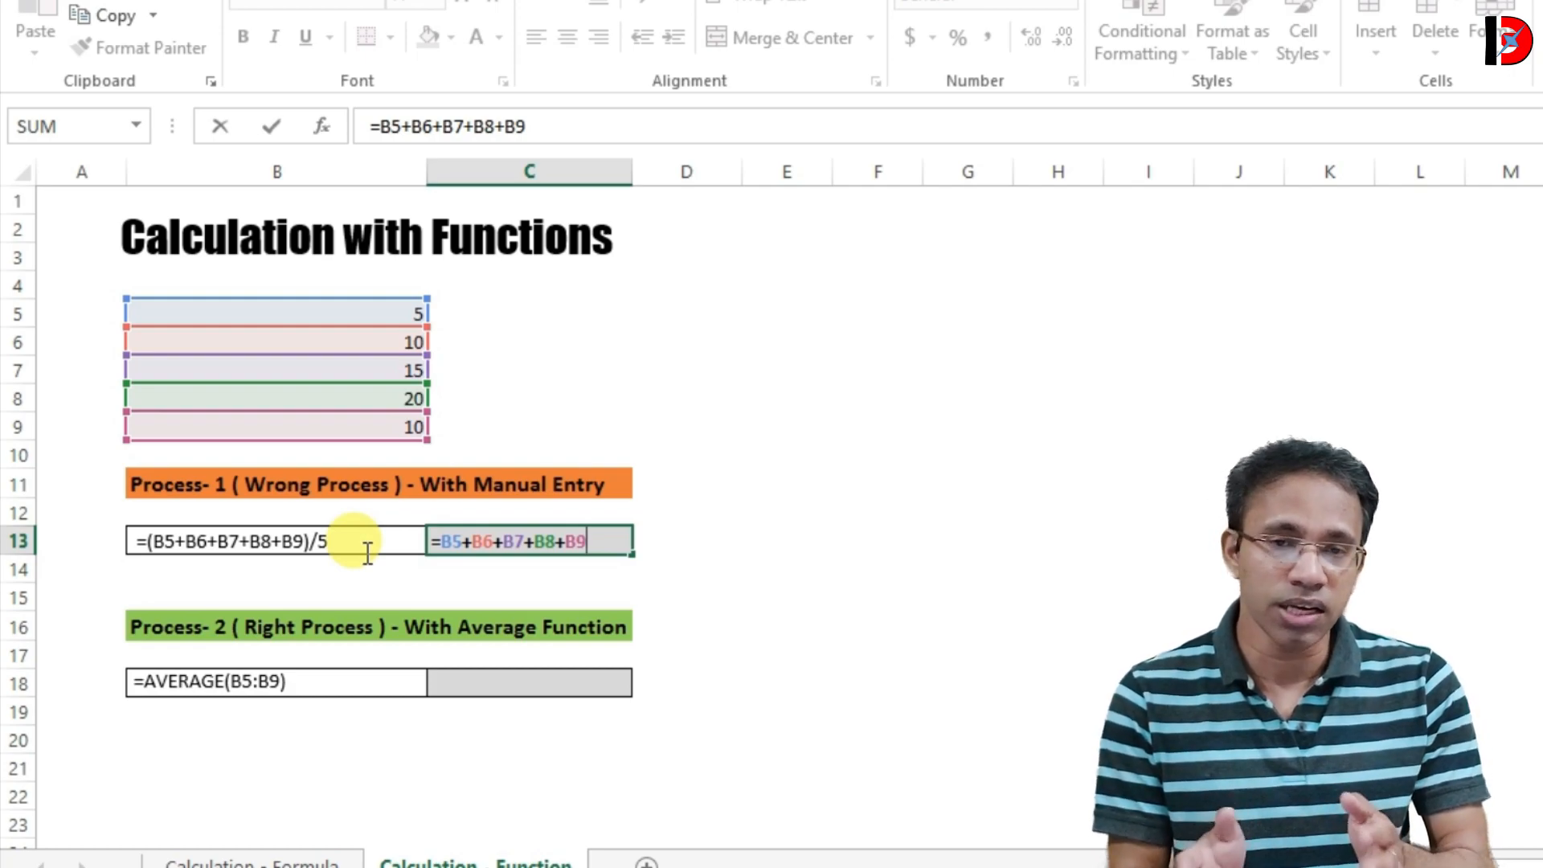
Enclose the sum in C13 in parentheses and divide it by 5, so the formula reads =(B5+B6+B7+B8+B9)/5.
click(442, 543)
text(()
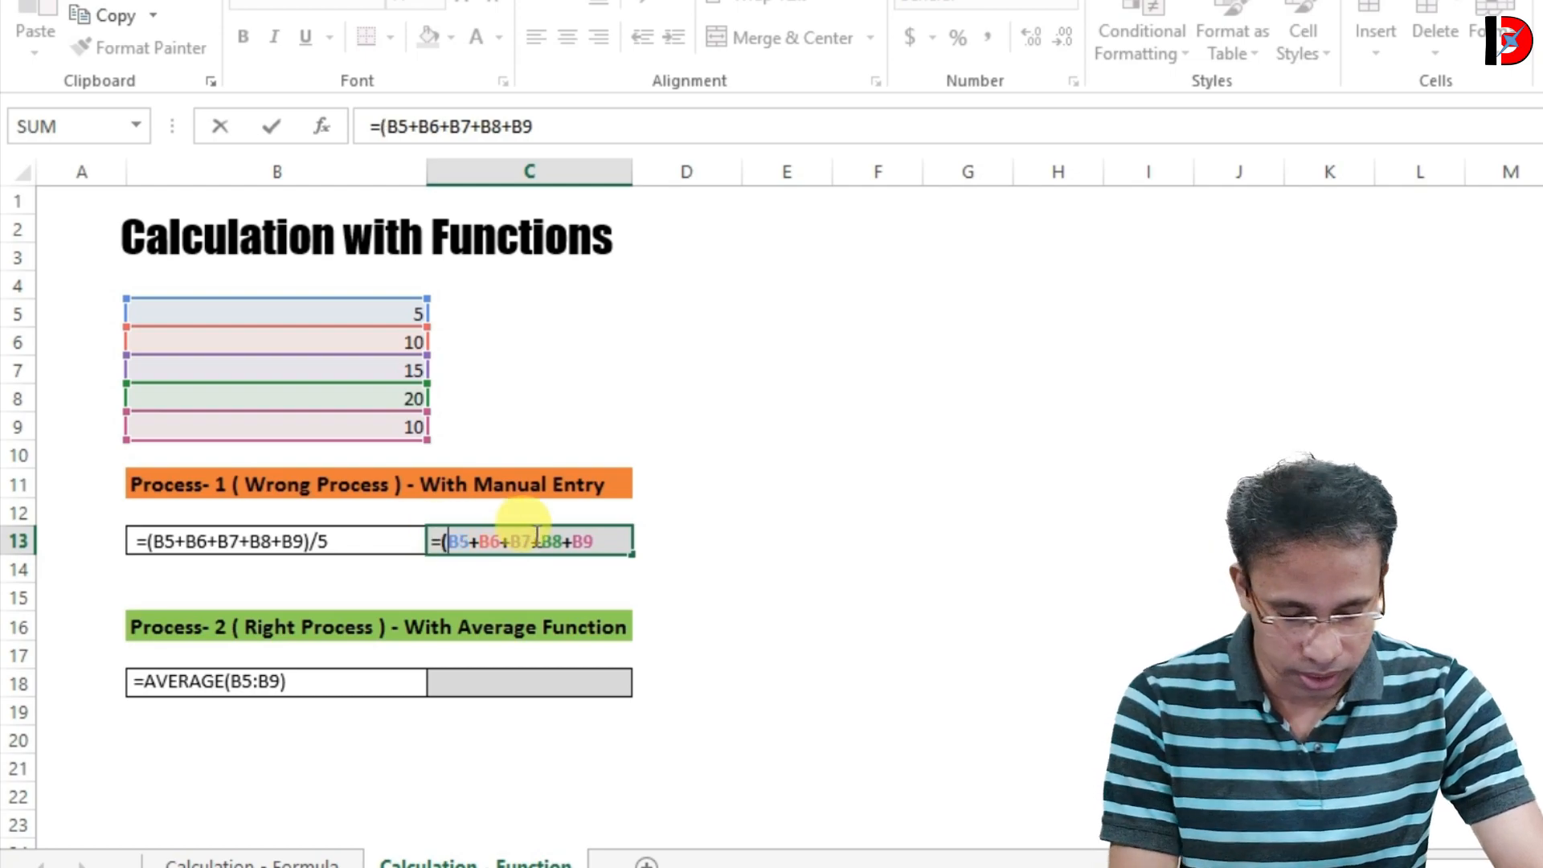
click(603, 540)
text())
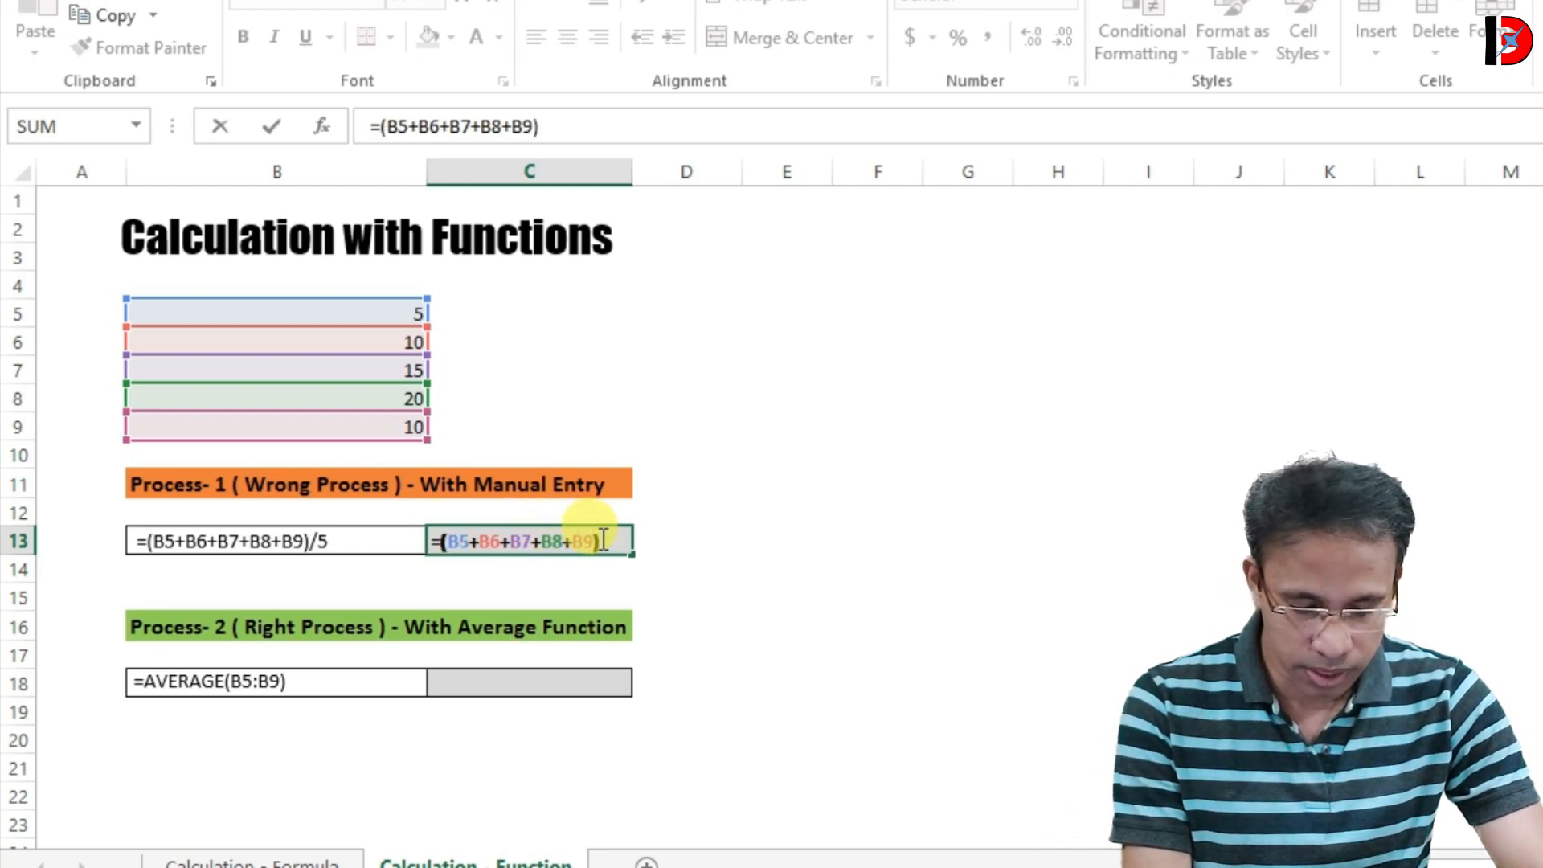
text(/)
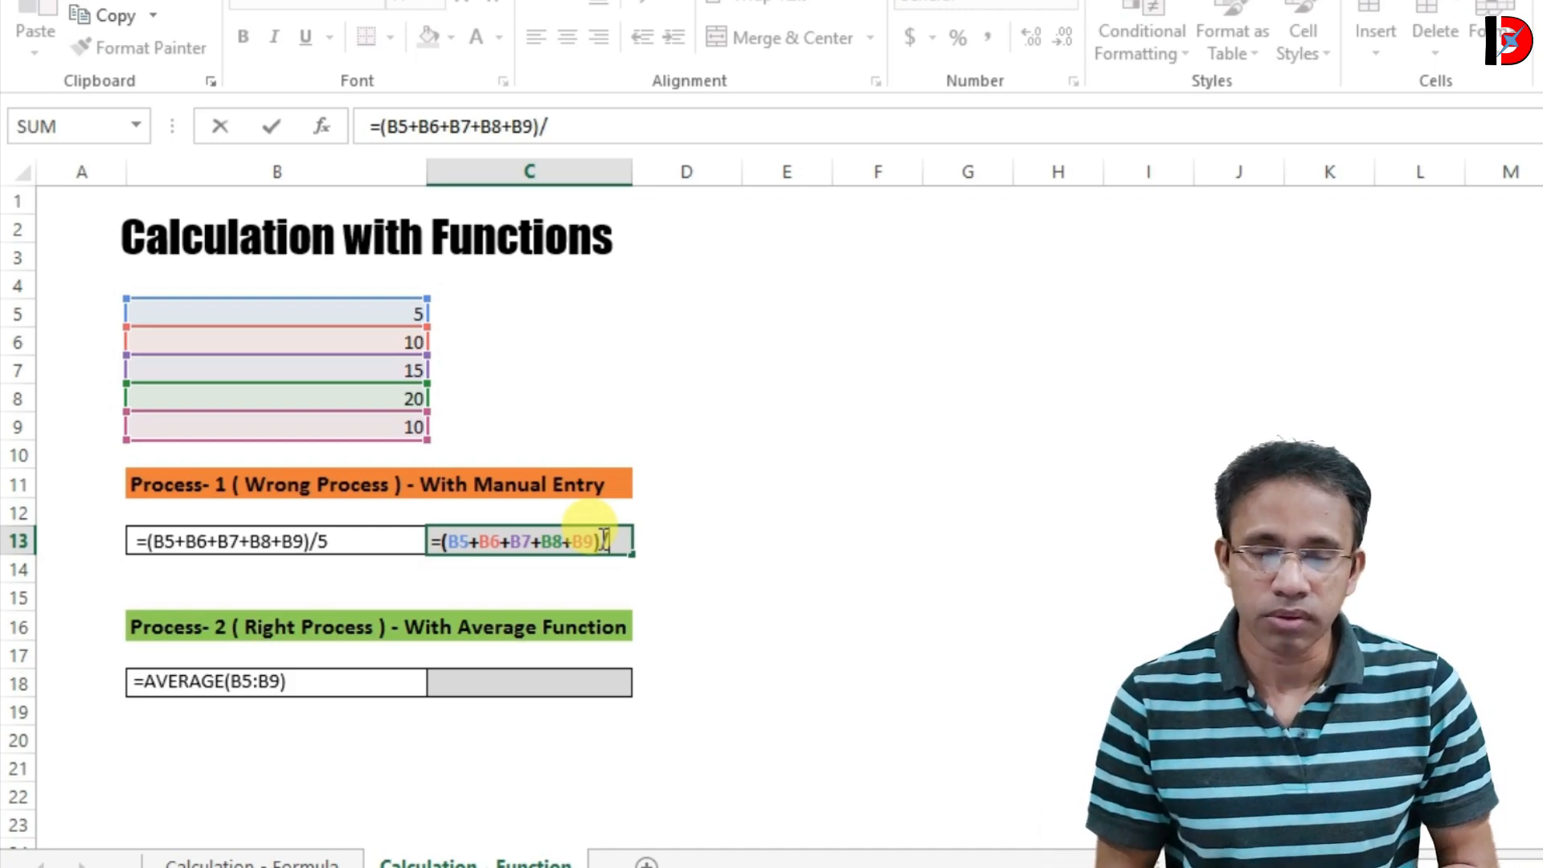
text(5)
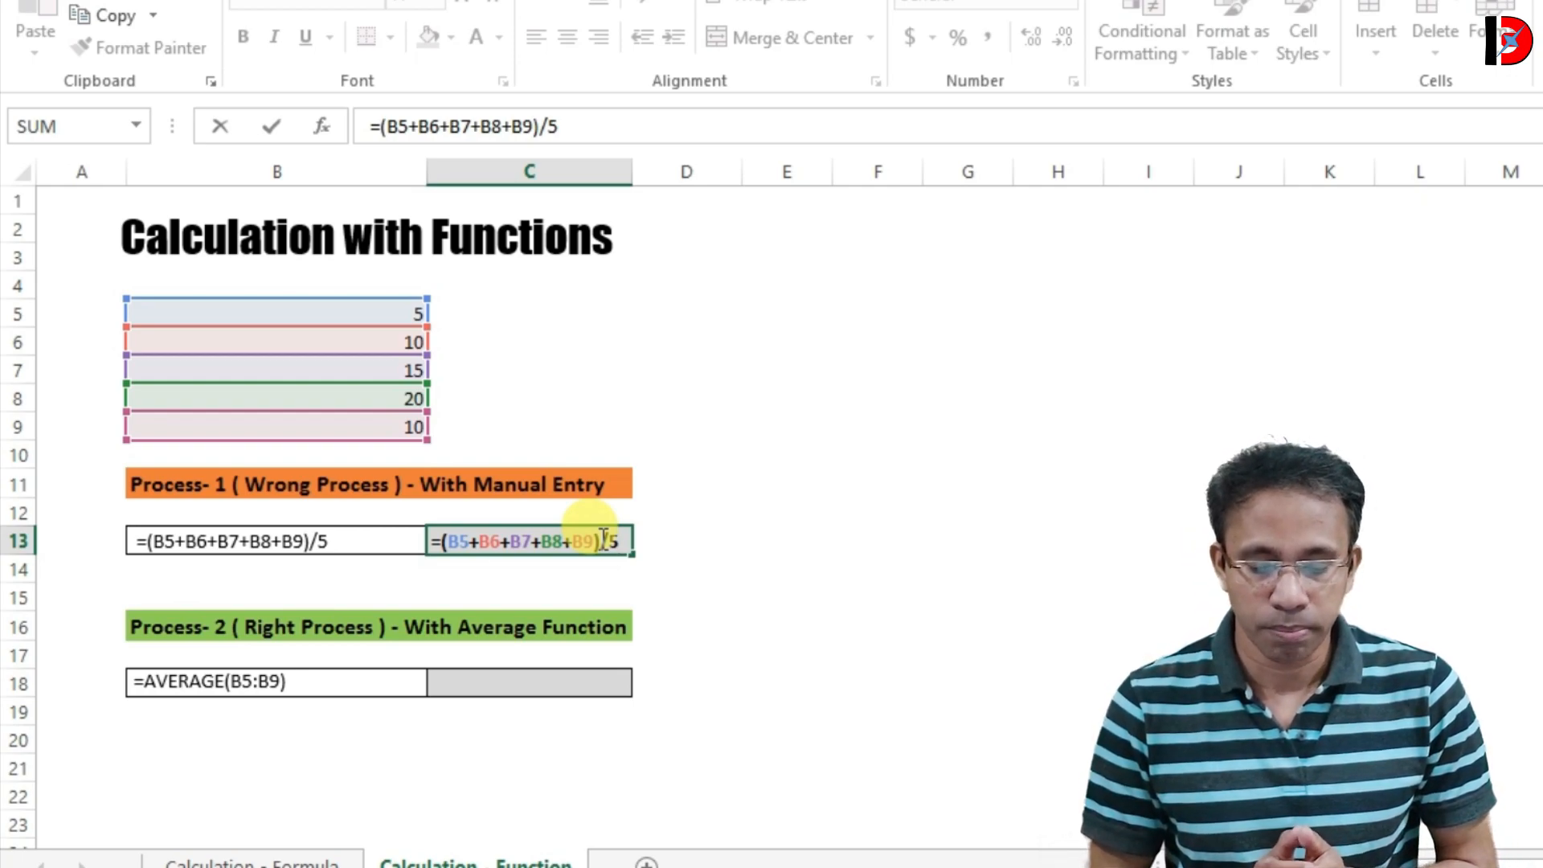
key(Return)
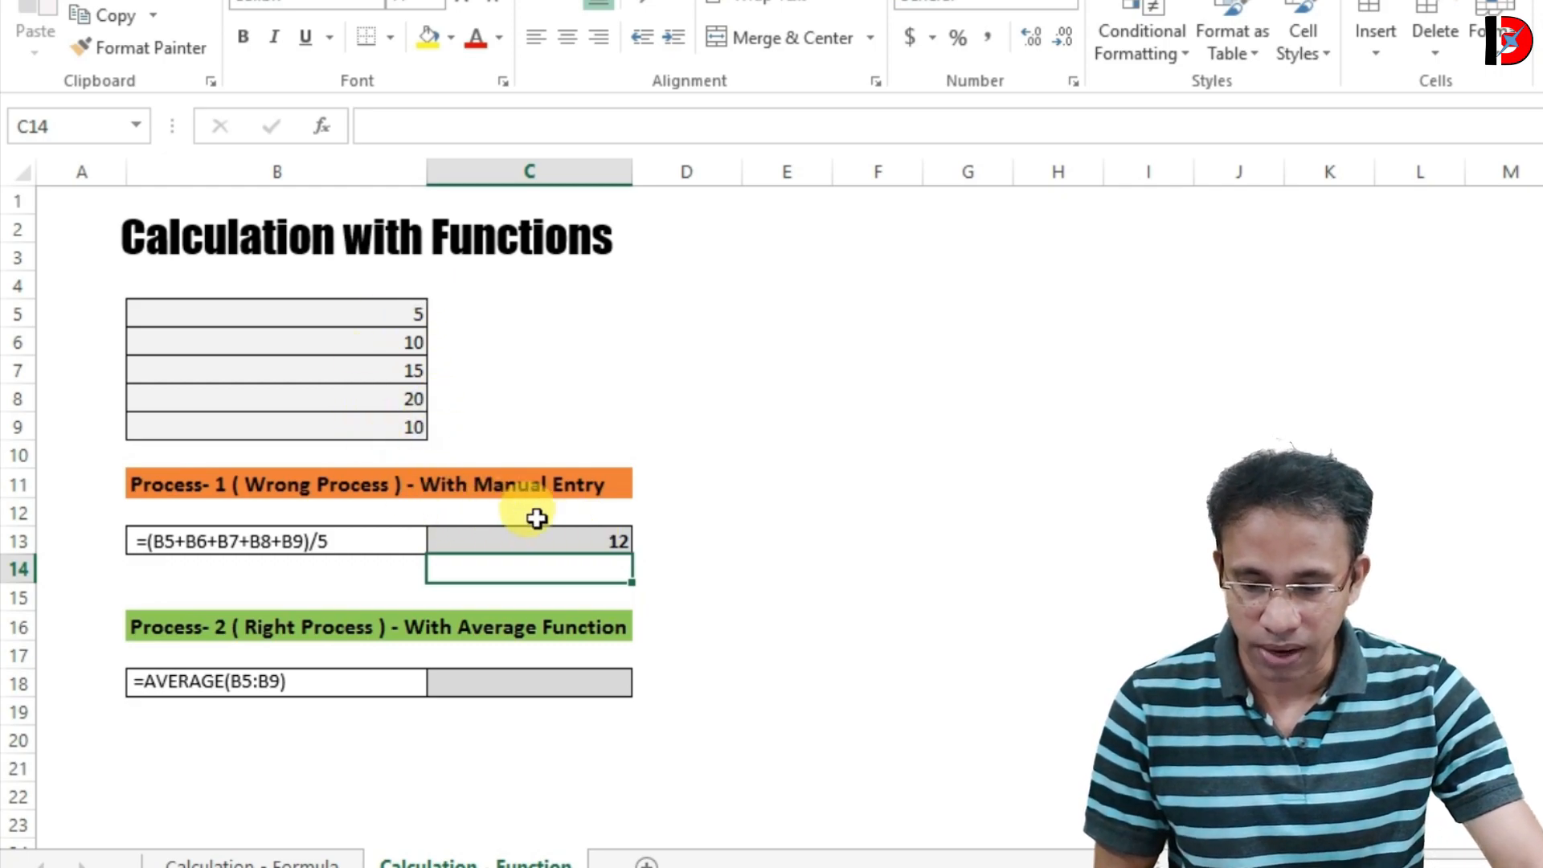
Examine the Process-1 average and its formula in C13 against the sample values in cells B5 to B9.
click(620, 542)
drag(374, 311, 395, 428)
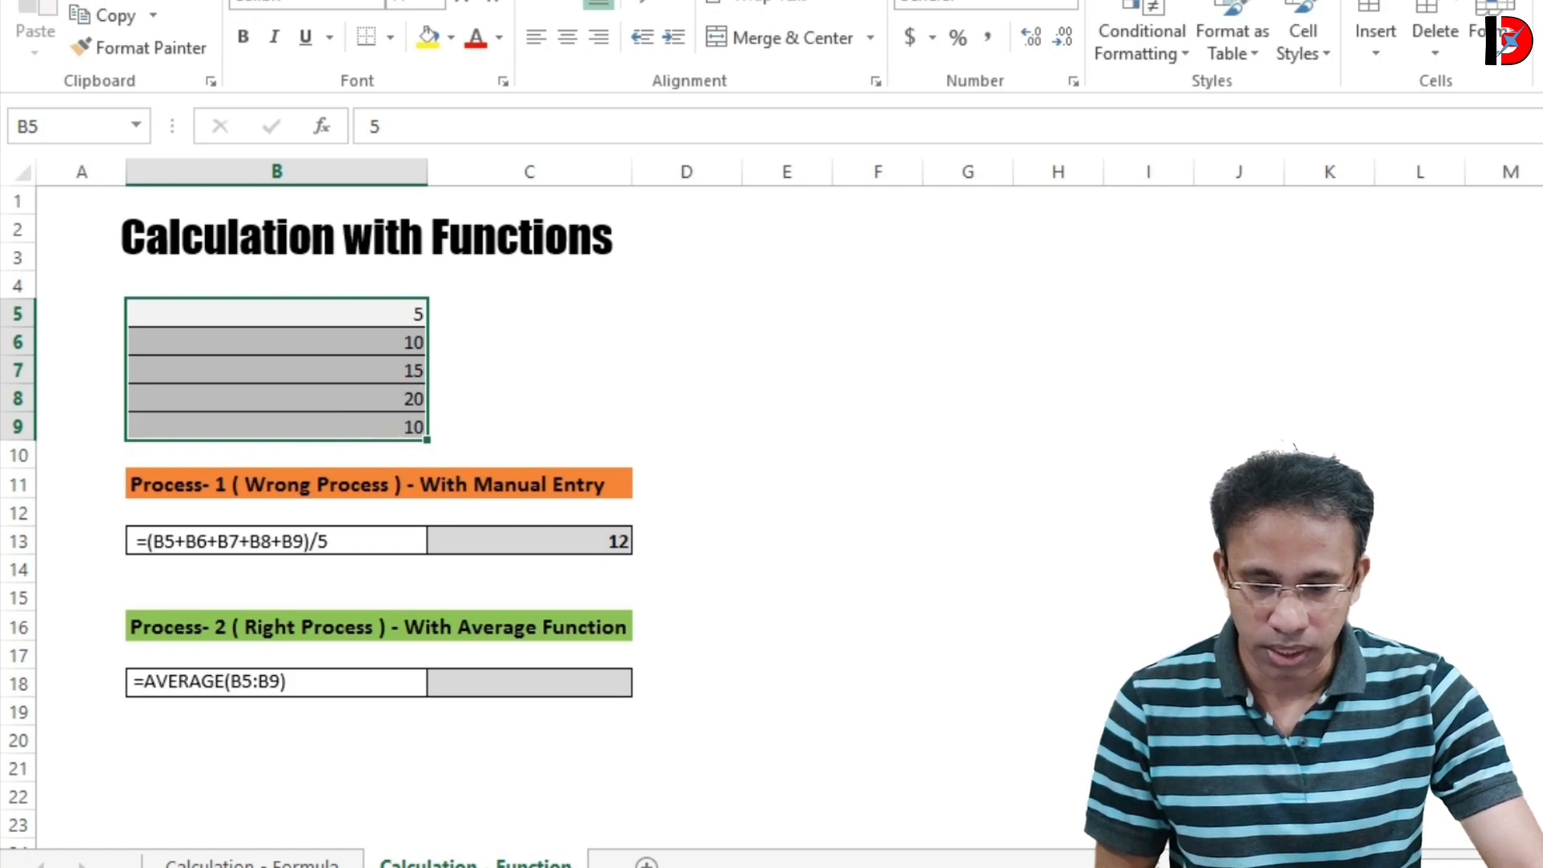
click(710, 595)
click(571, 536)
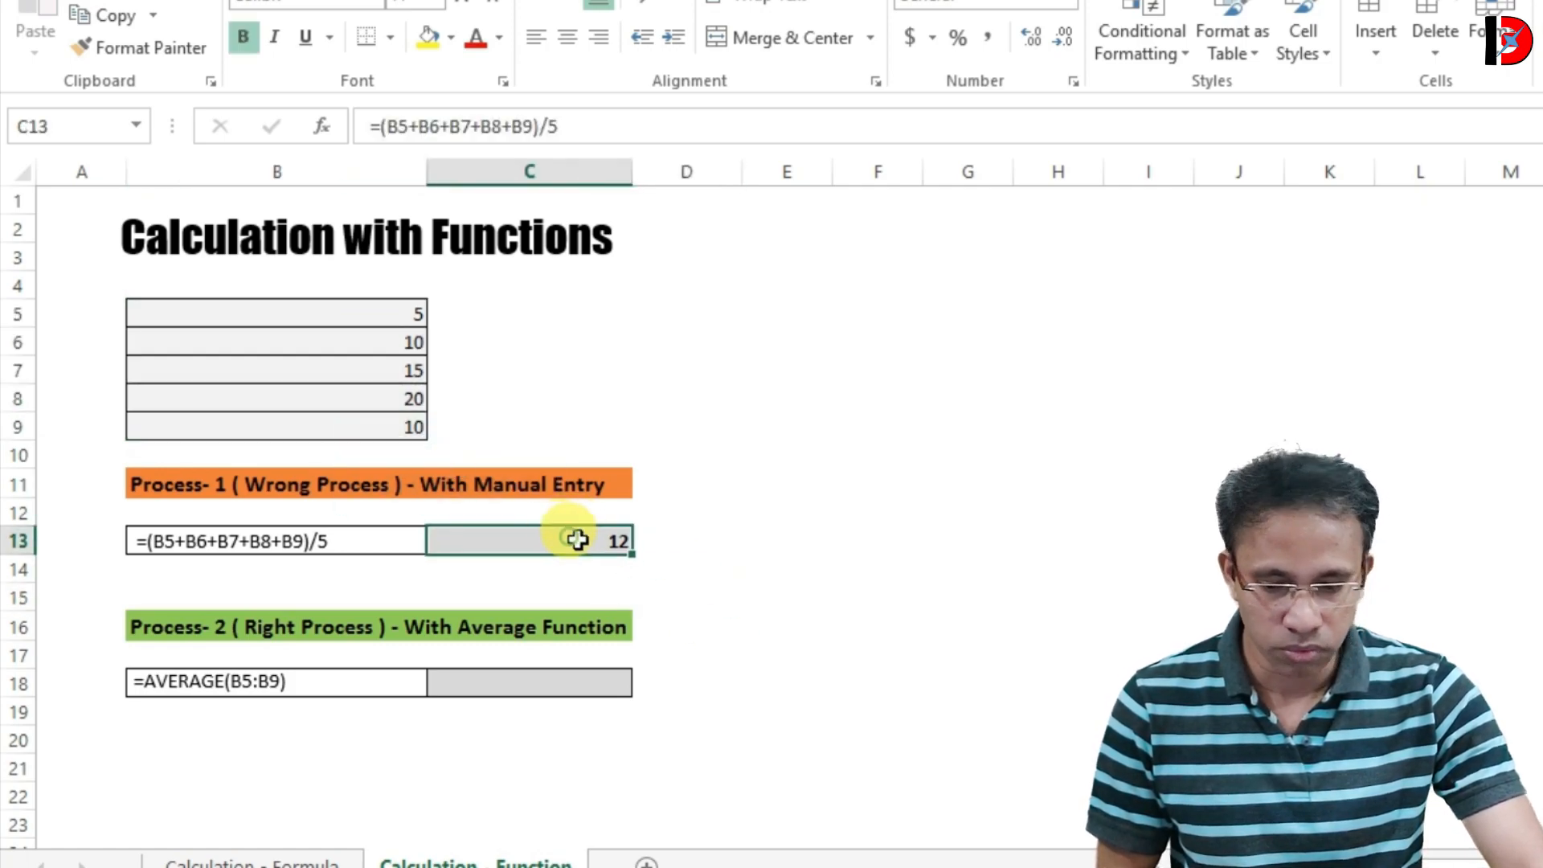
click(828, 597)
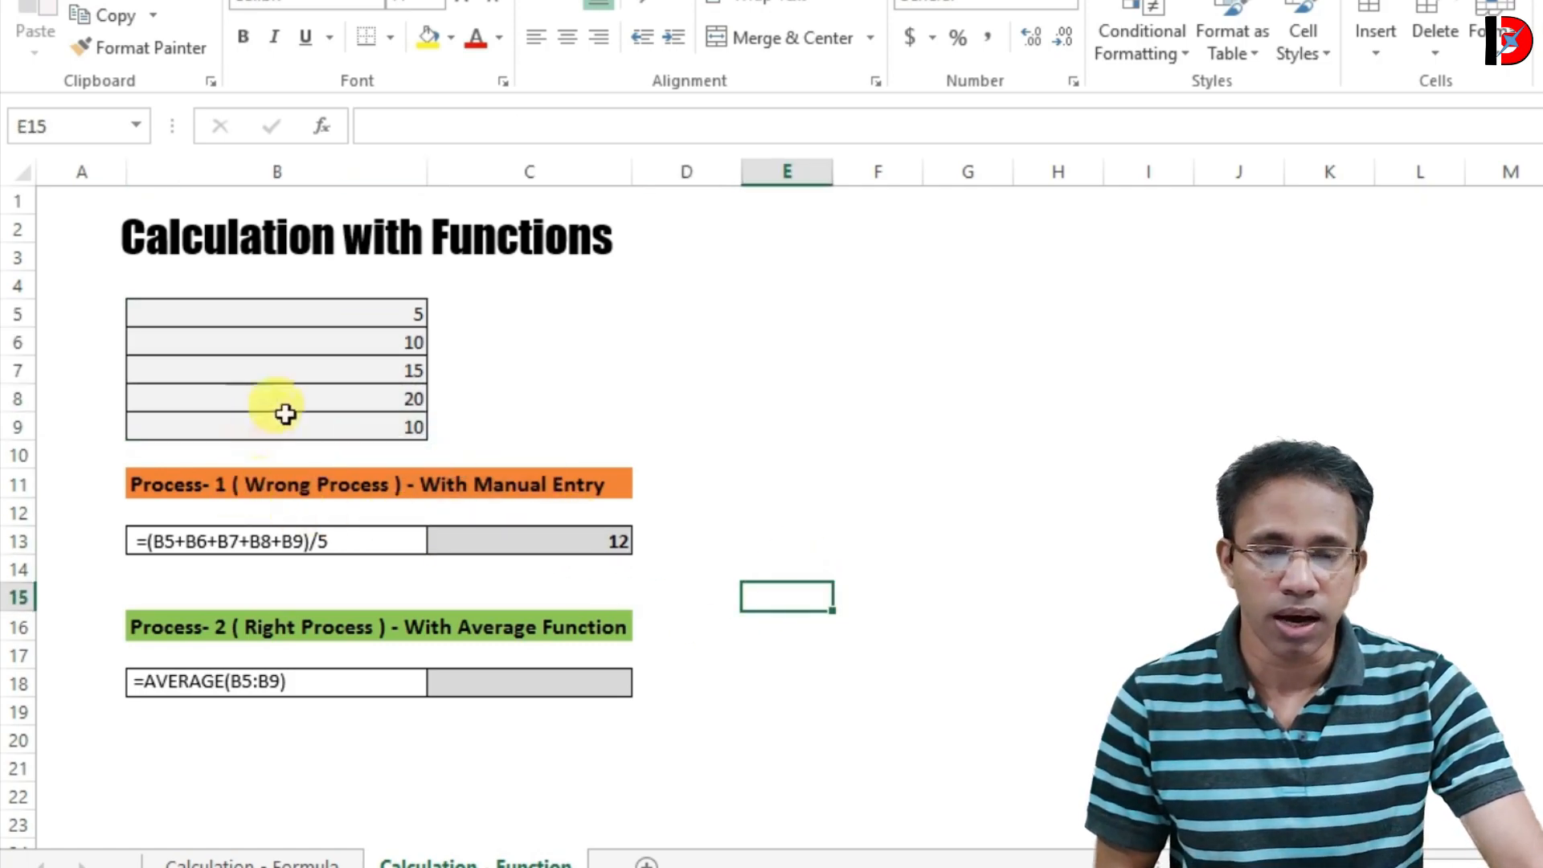
drag(366, 321, 377, 426)
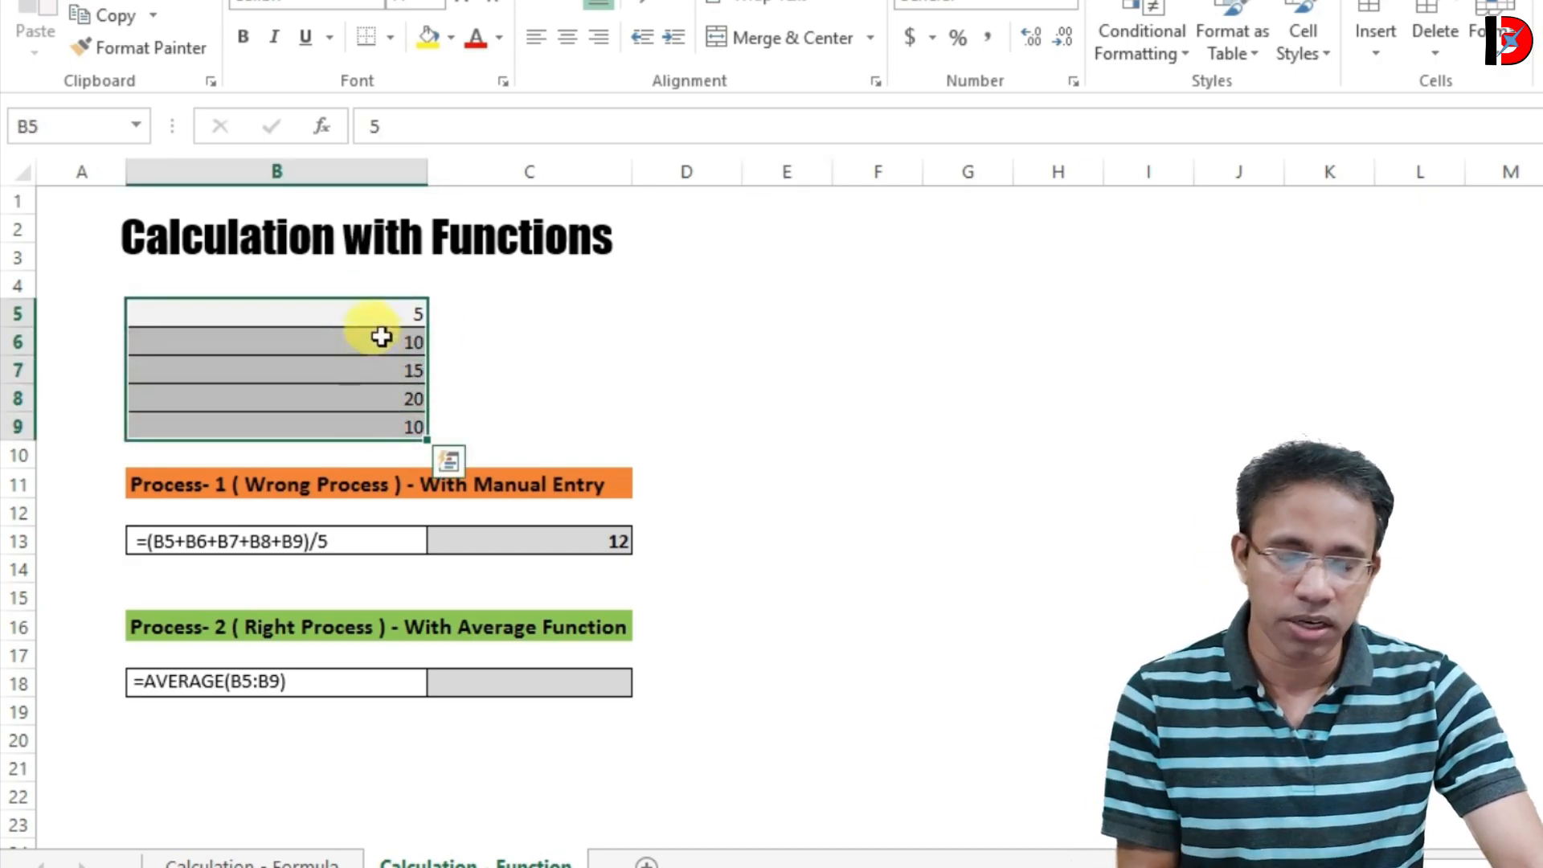
click(378, 309)
click(379, 338)
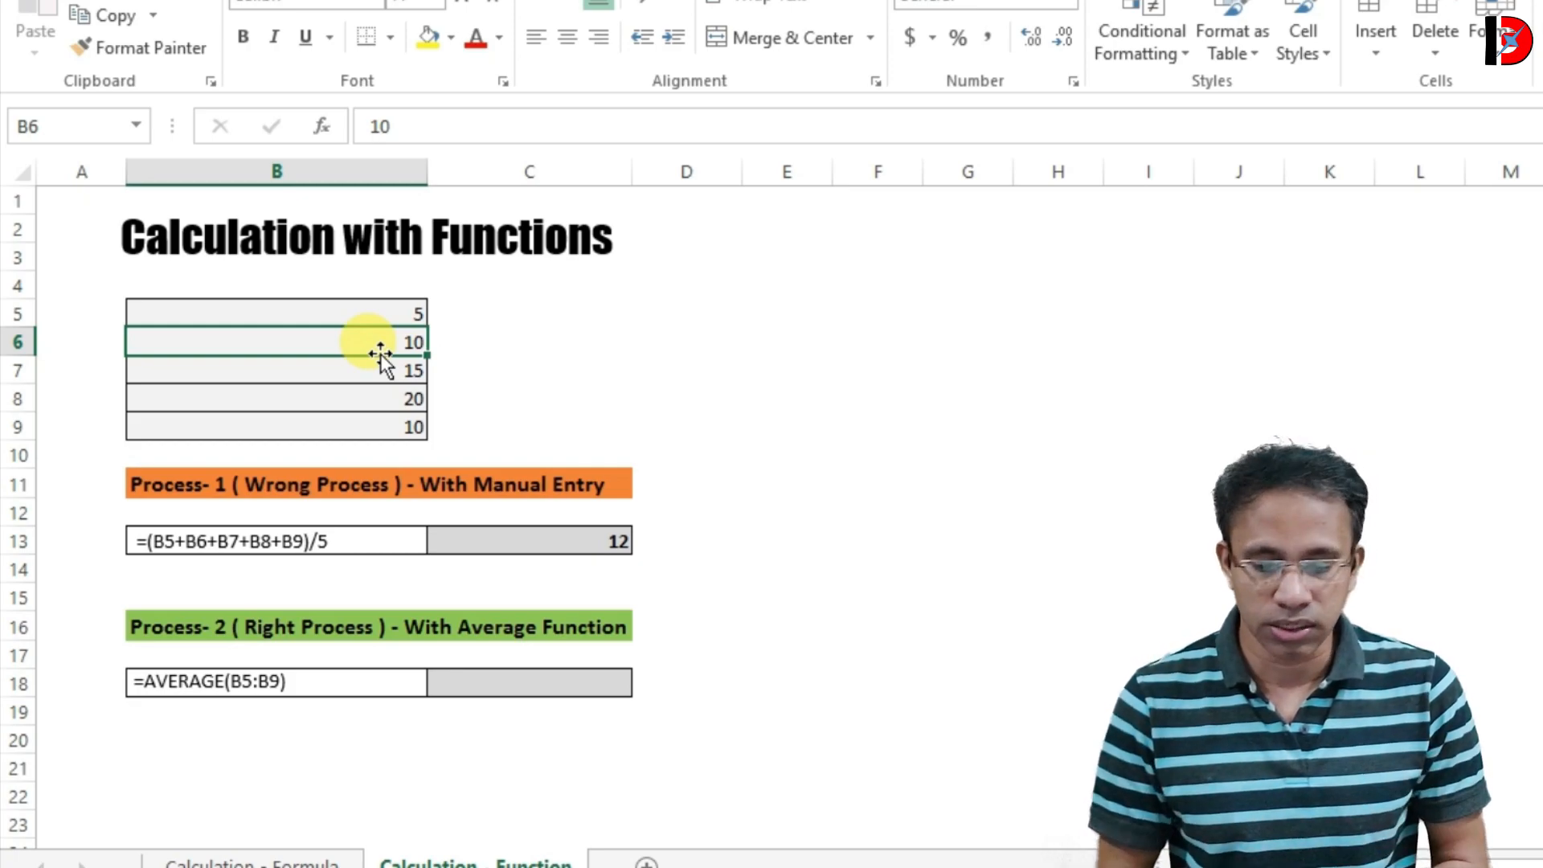
Calculate the average of the sample values in the Process-2 result cell C18 with the formula =AVERAGE(B5:B9).
click(464, 687)
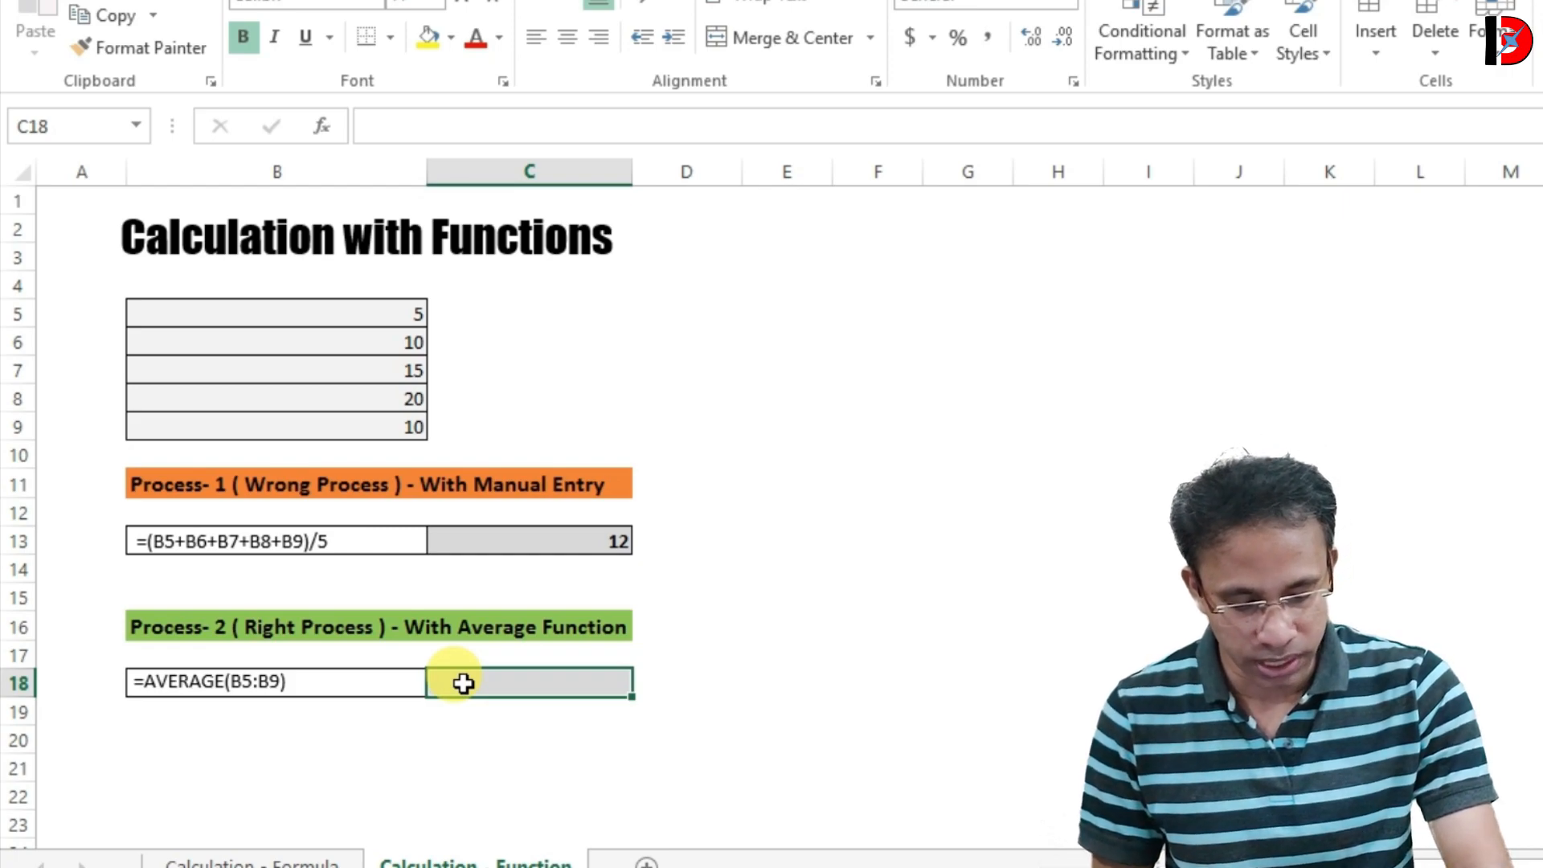
text(=)
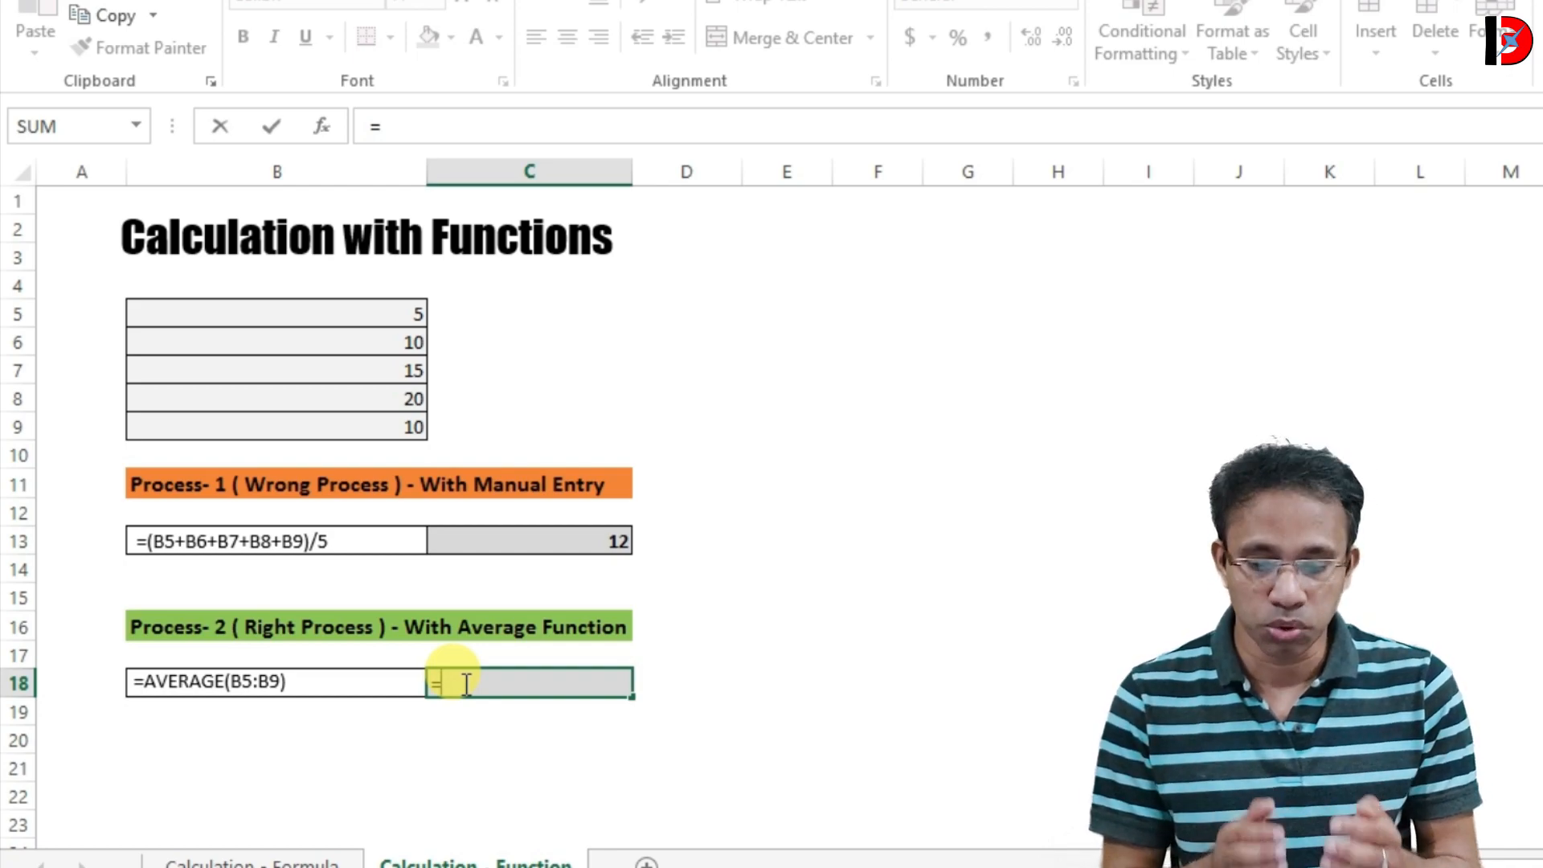
text(AVER)
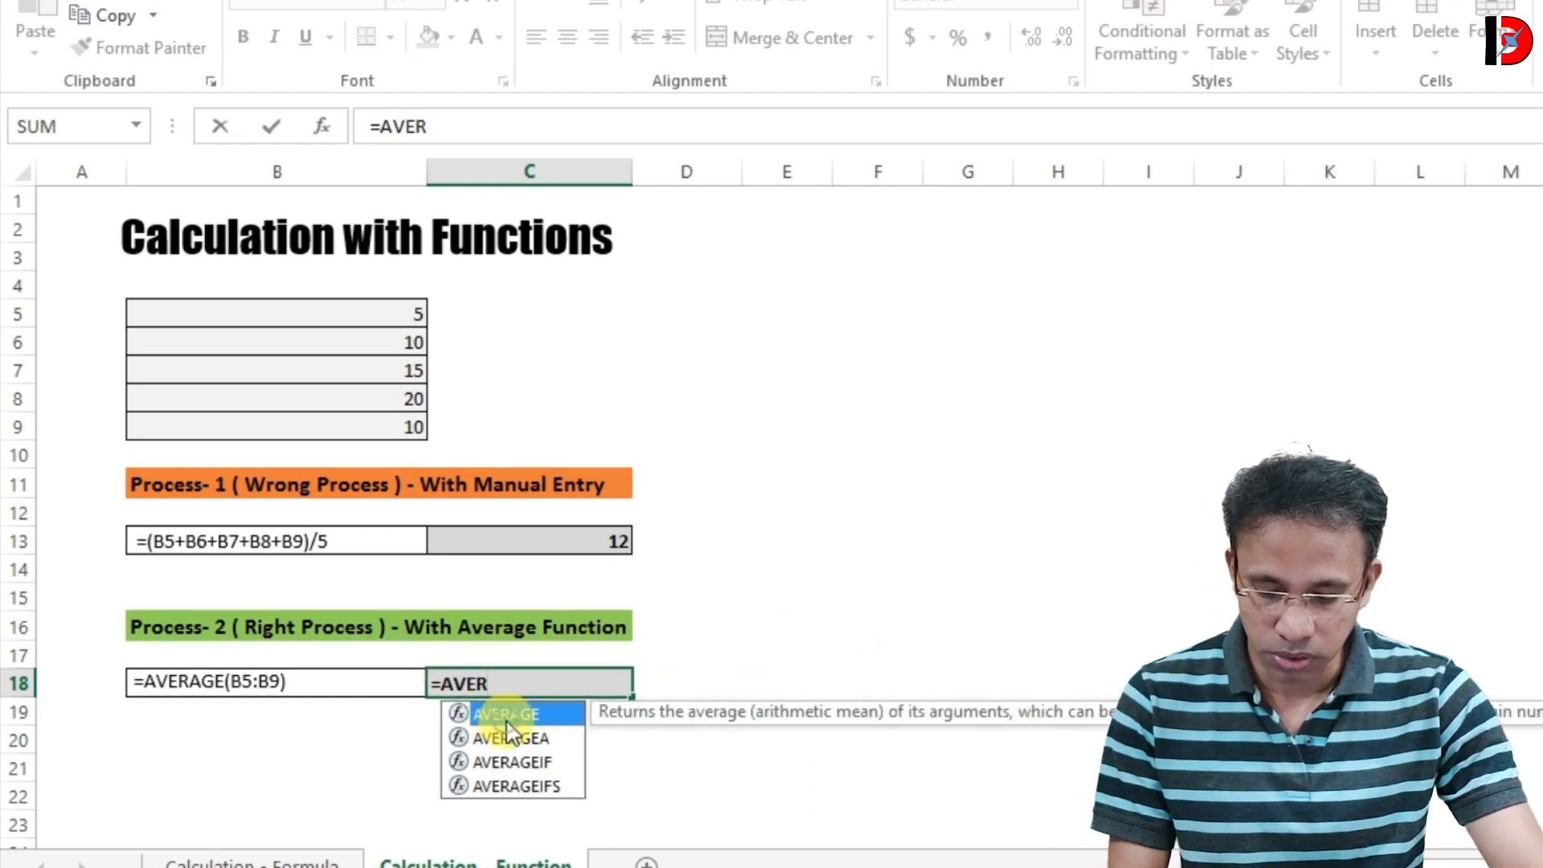
double_click(508, 714)
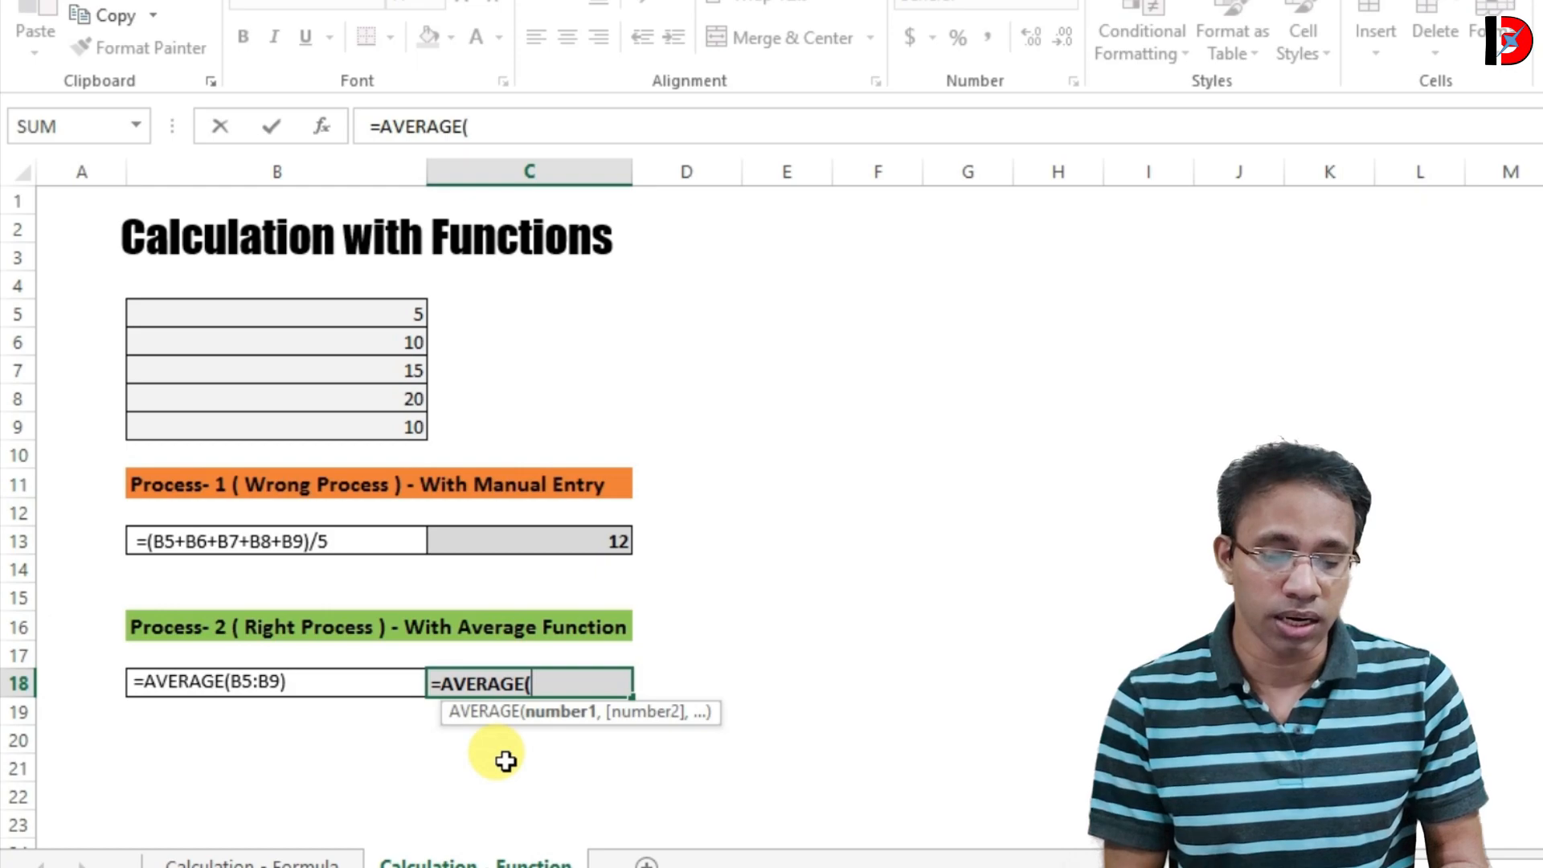
drag(300, 311, 285, 422)
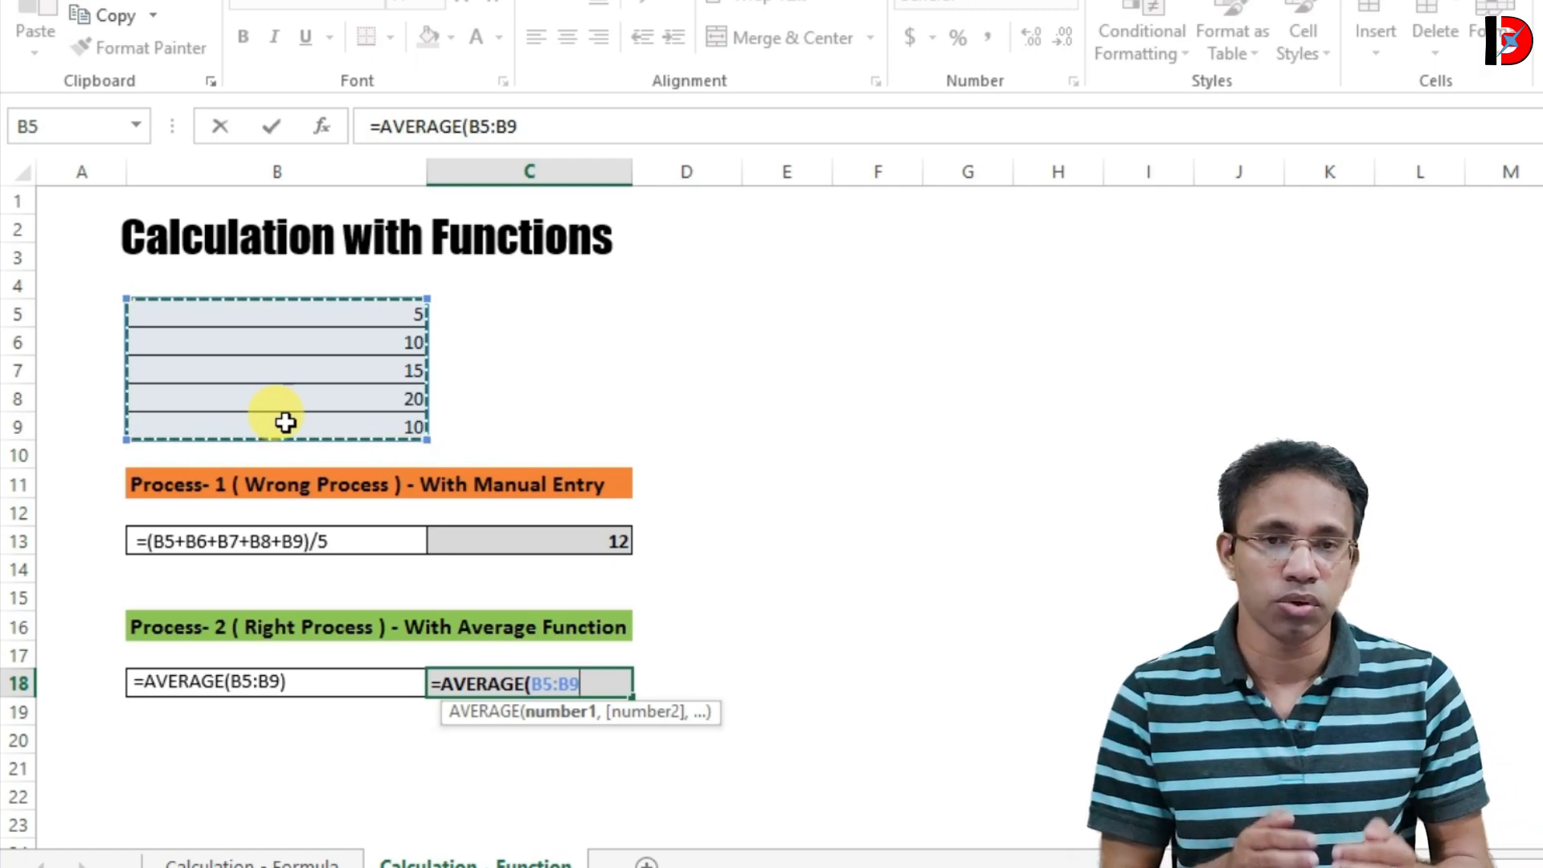
text())
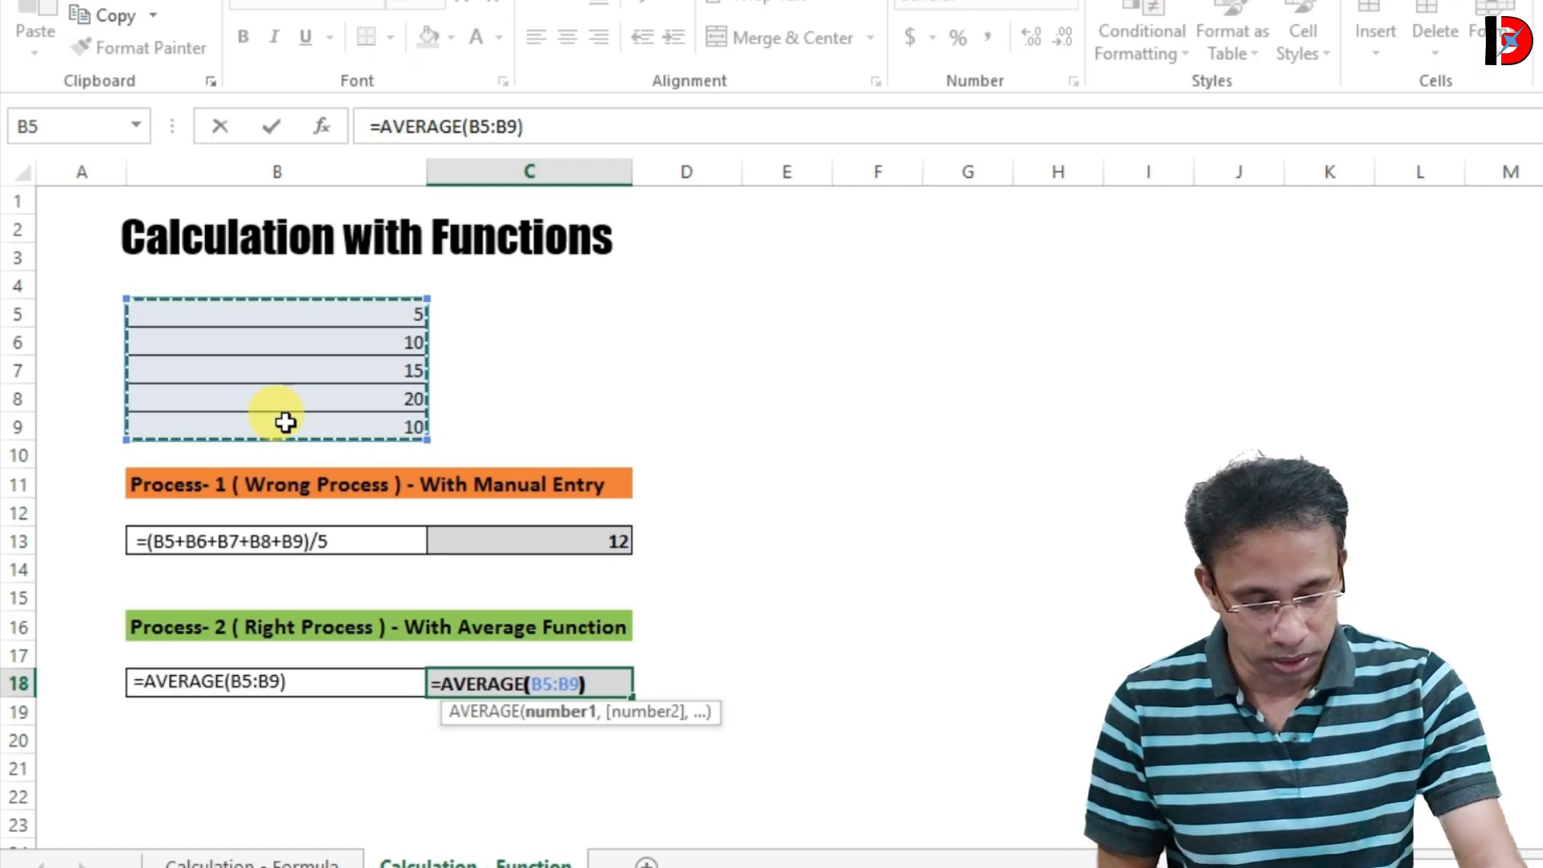
key(Return)
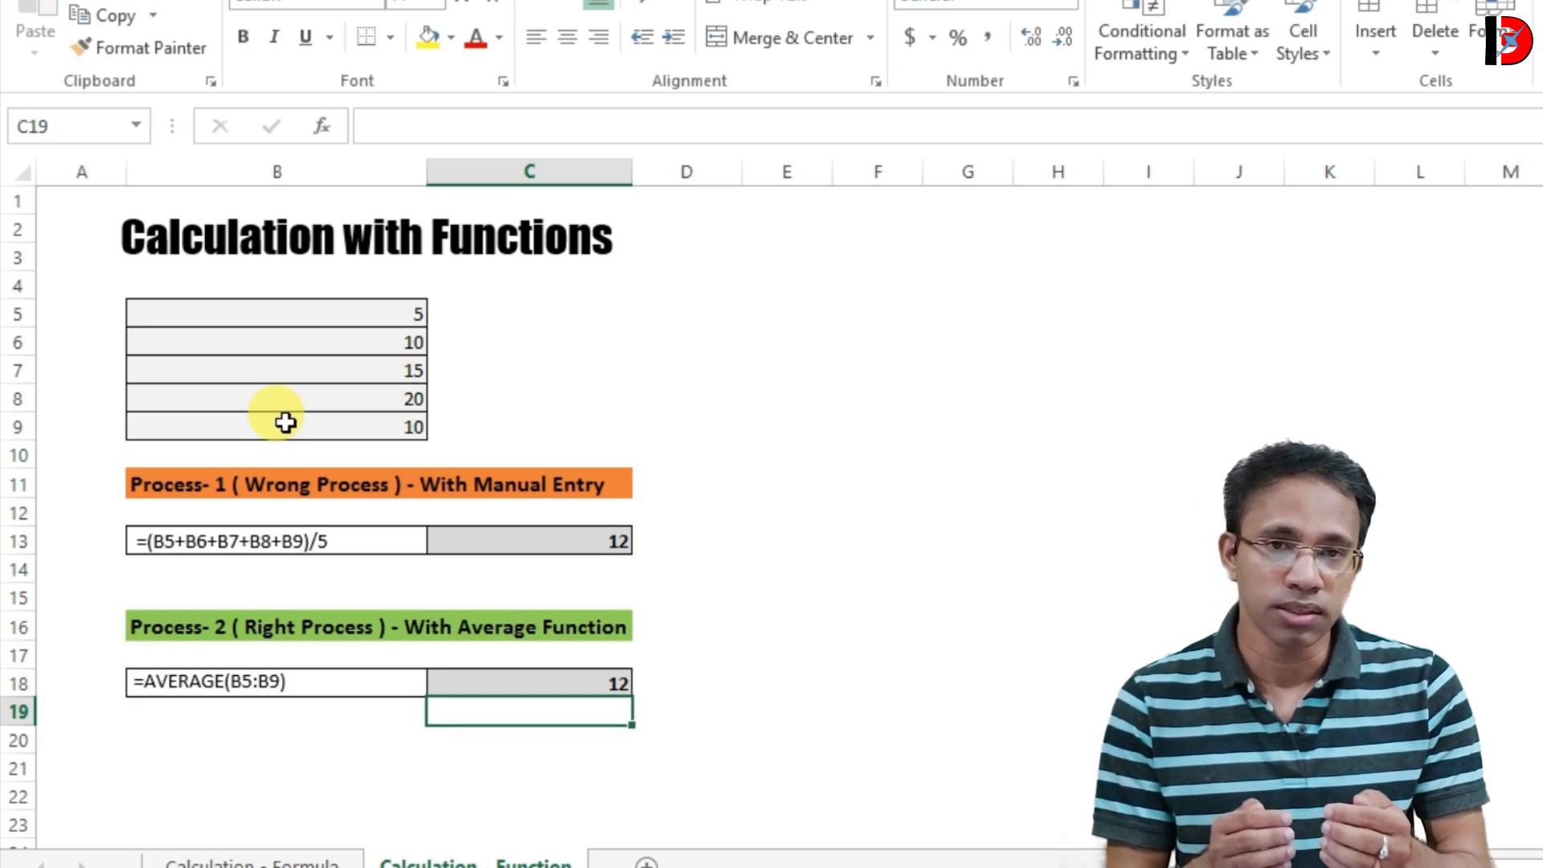
Change the third sample value, in cell B7, to 10.
click(386, 366)
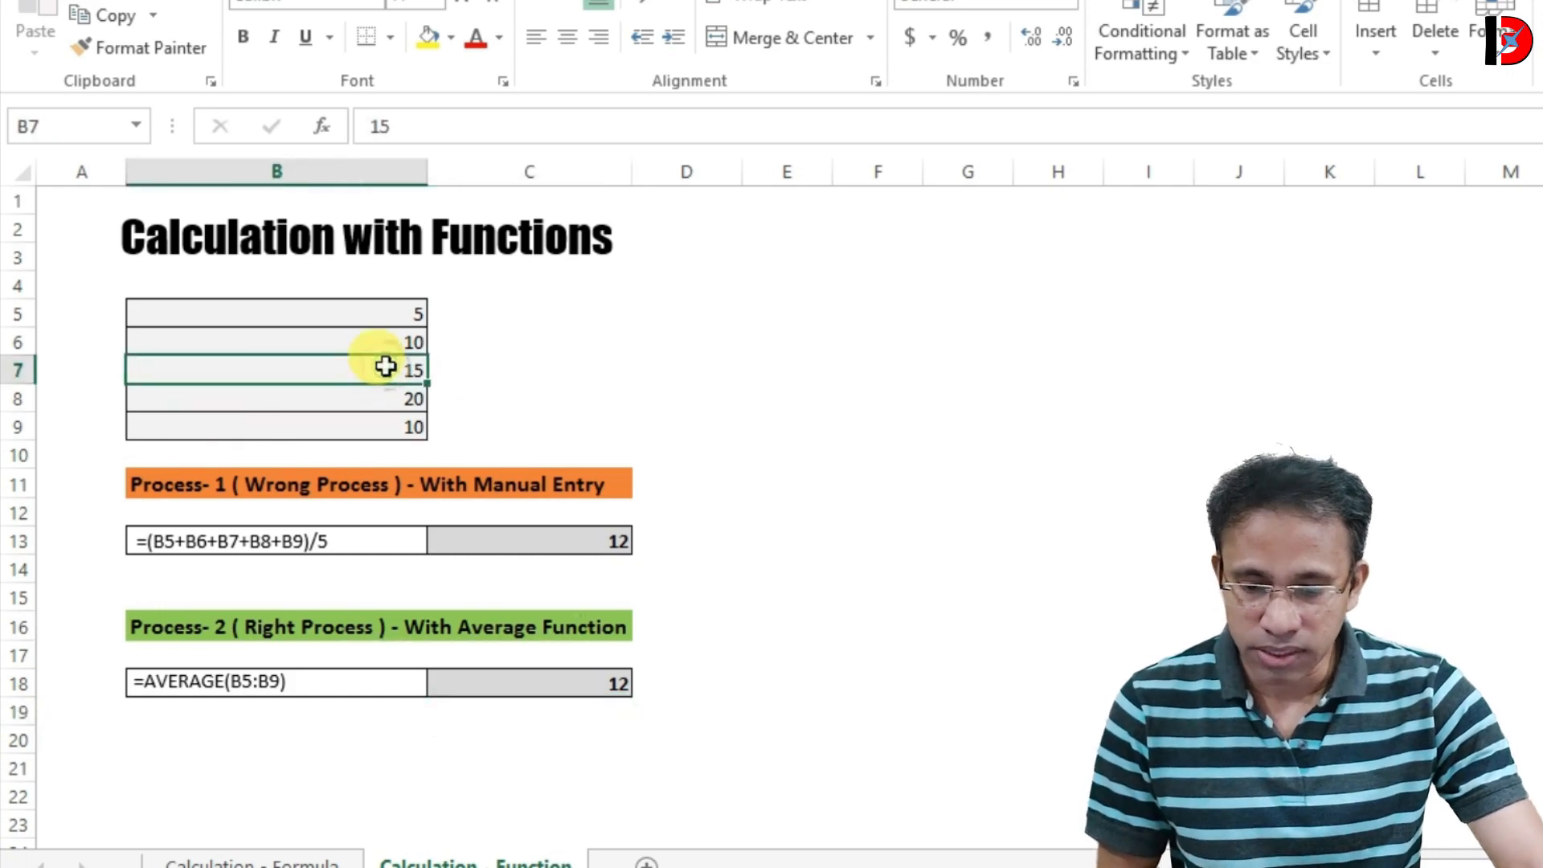
text(10)
key(Return)
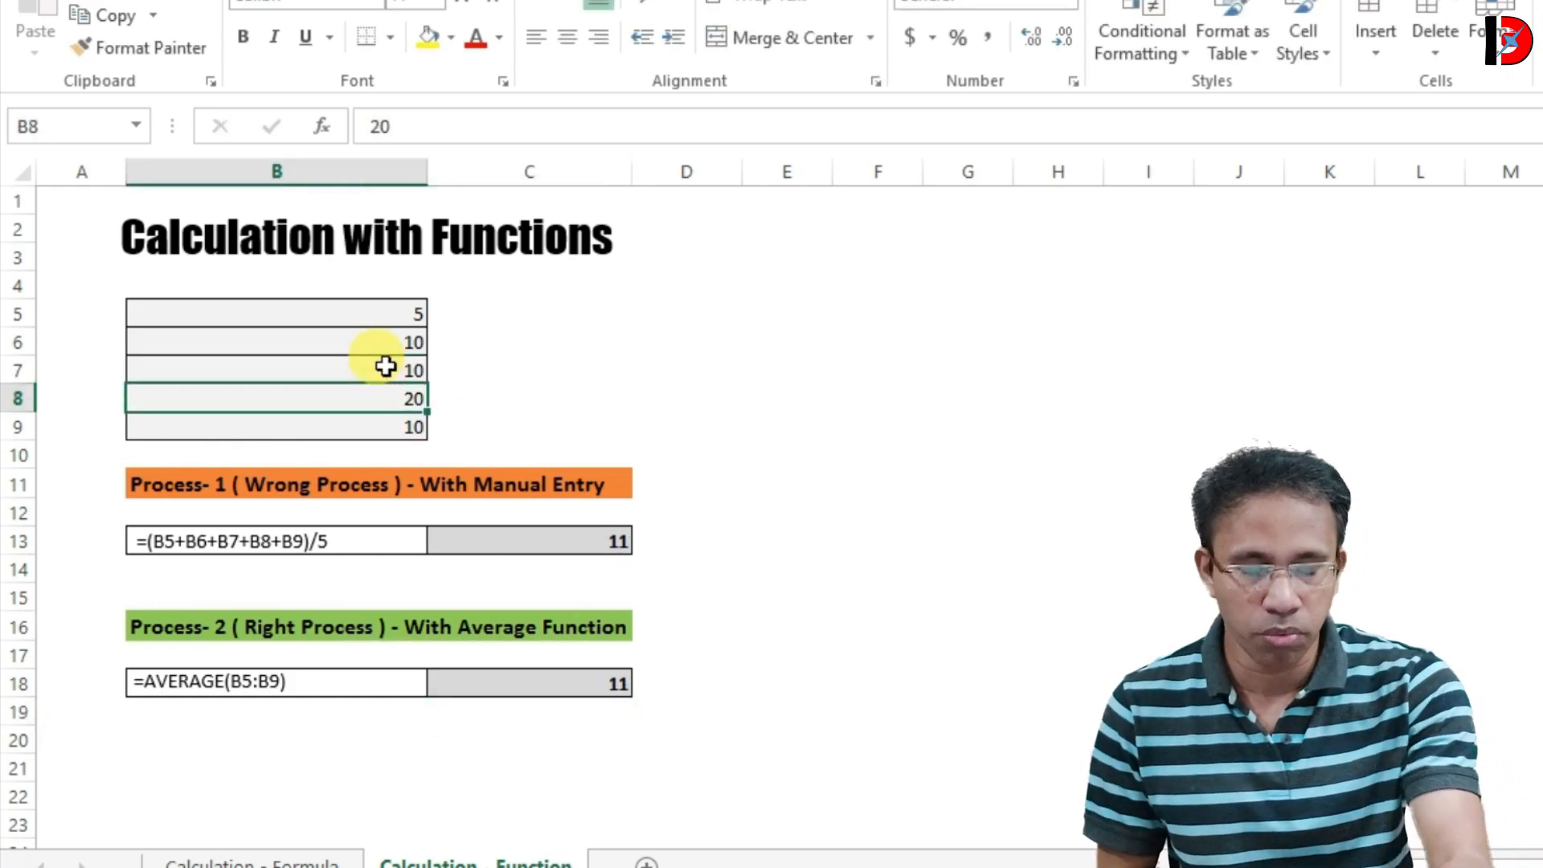
Change the second sample value, in cell B6, to 17.
click(368, 342)
double_click(372, 342)
key(BackSpace)
text(7)
key(Return)
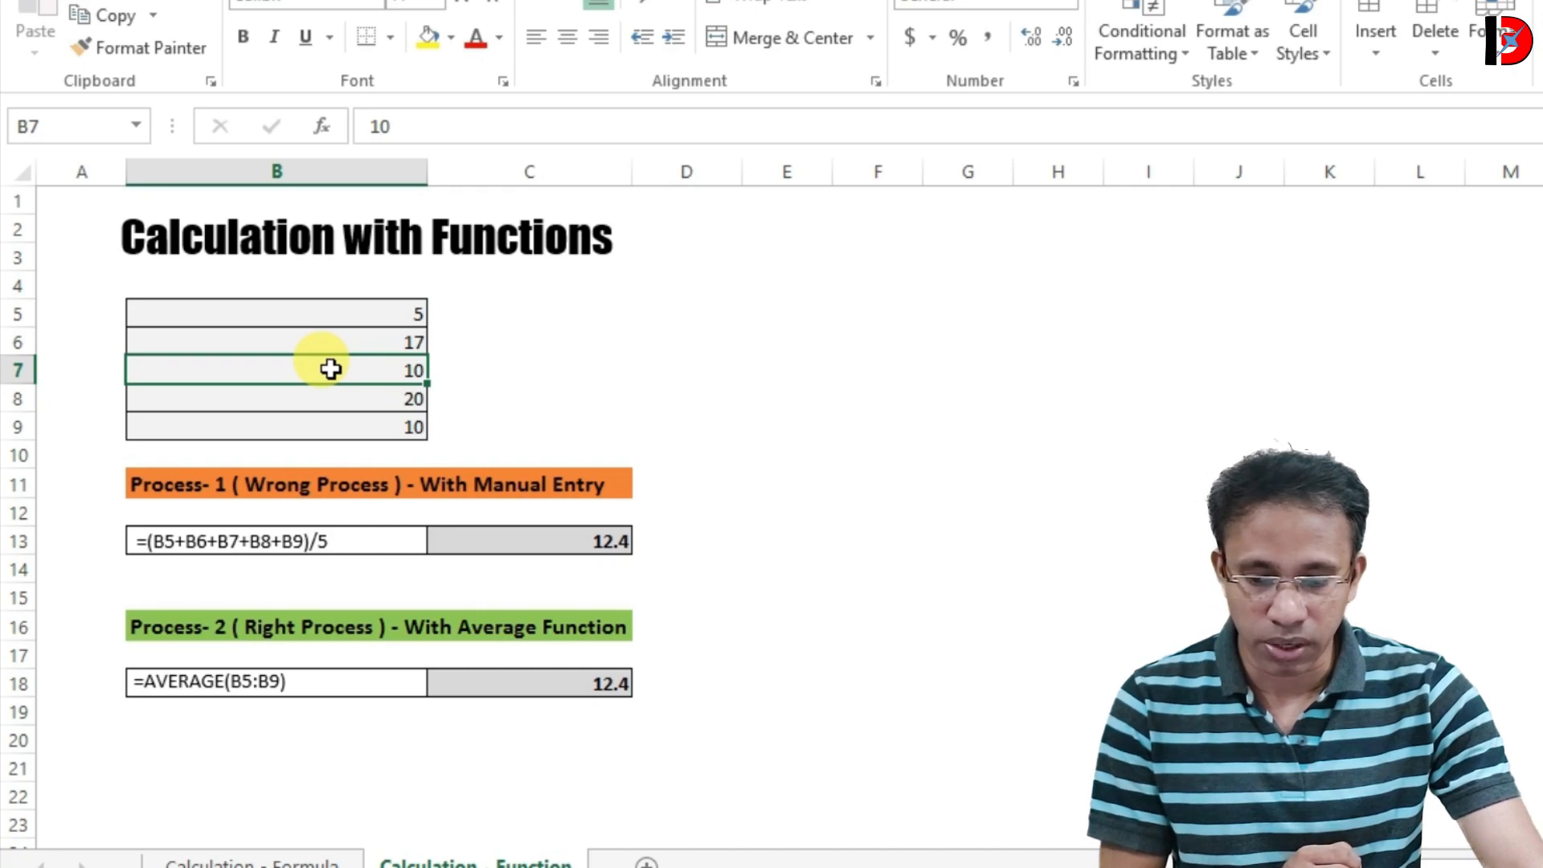
Clear the value in cell B7 and check the sample range and the Process-1 formula in C13.
key(Delete)
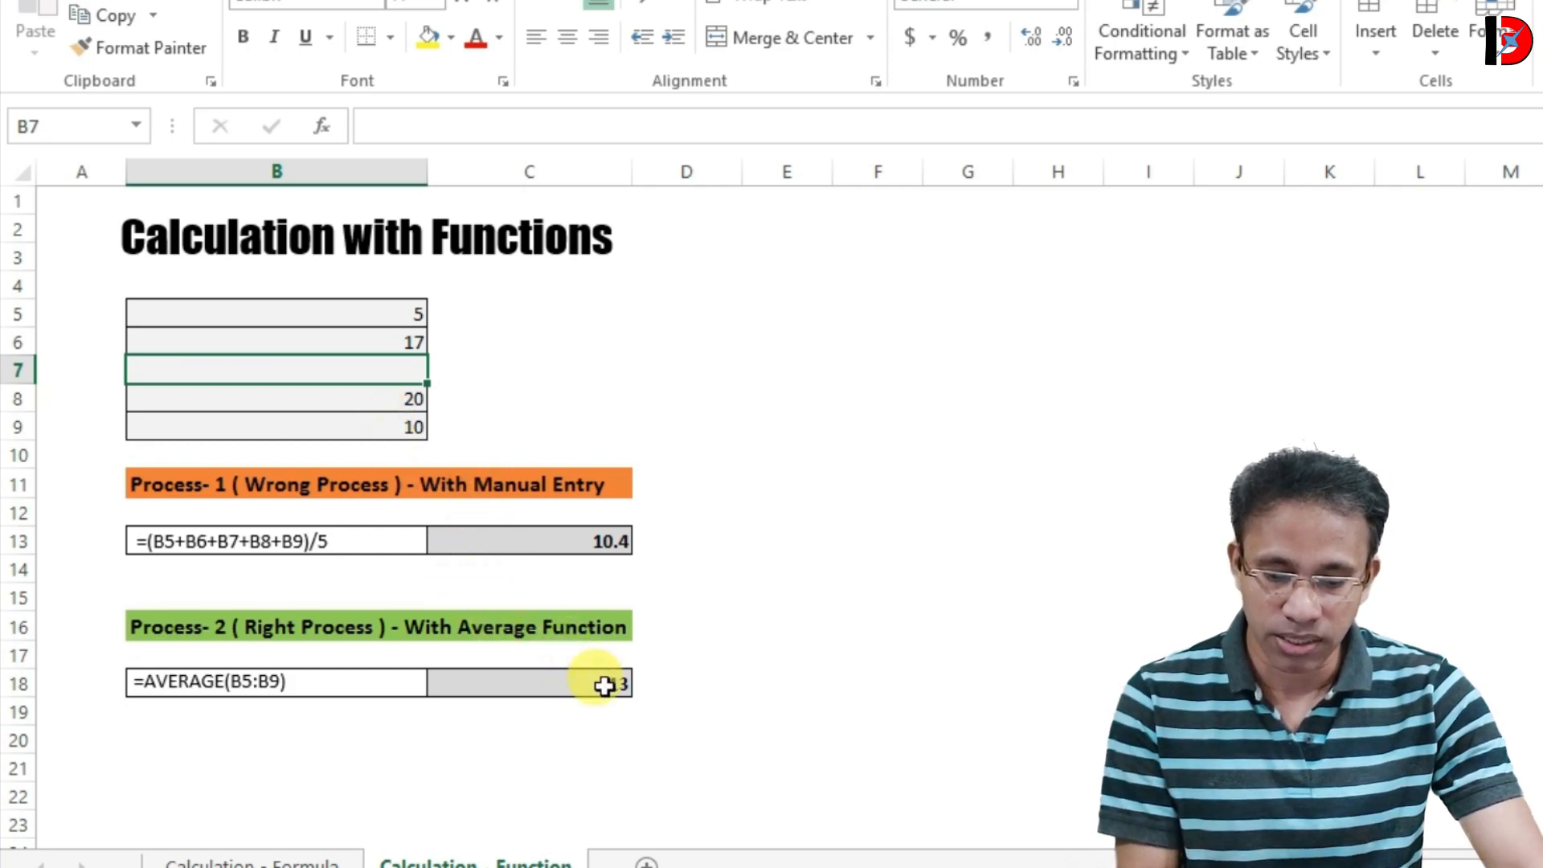
drag(365, 311, 386, 423)
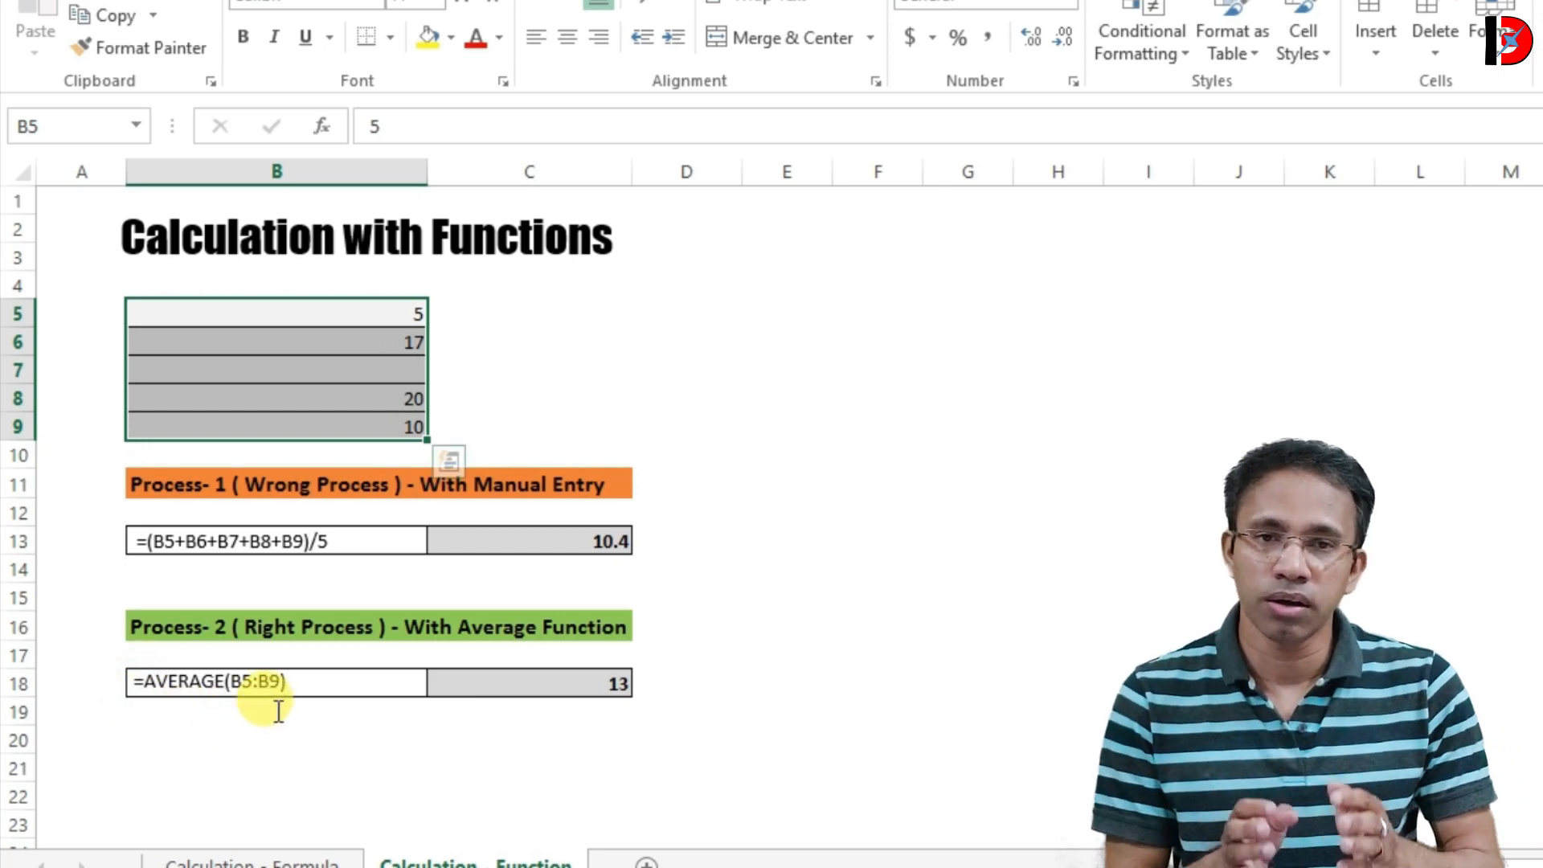
click(348, 595)
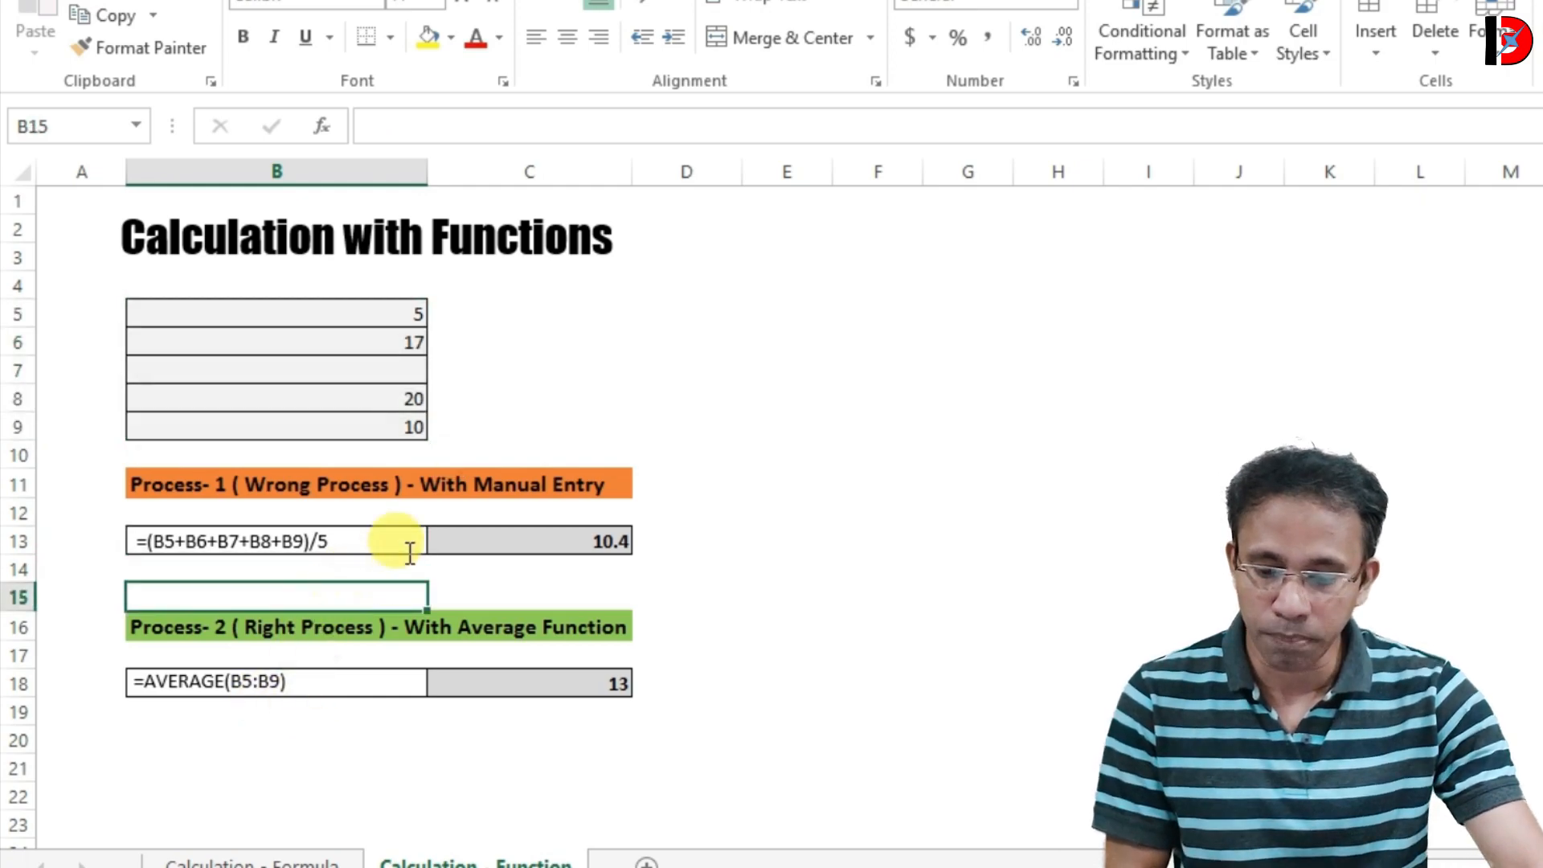
click(483, 537)
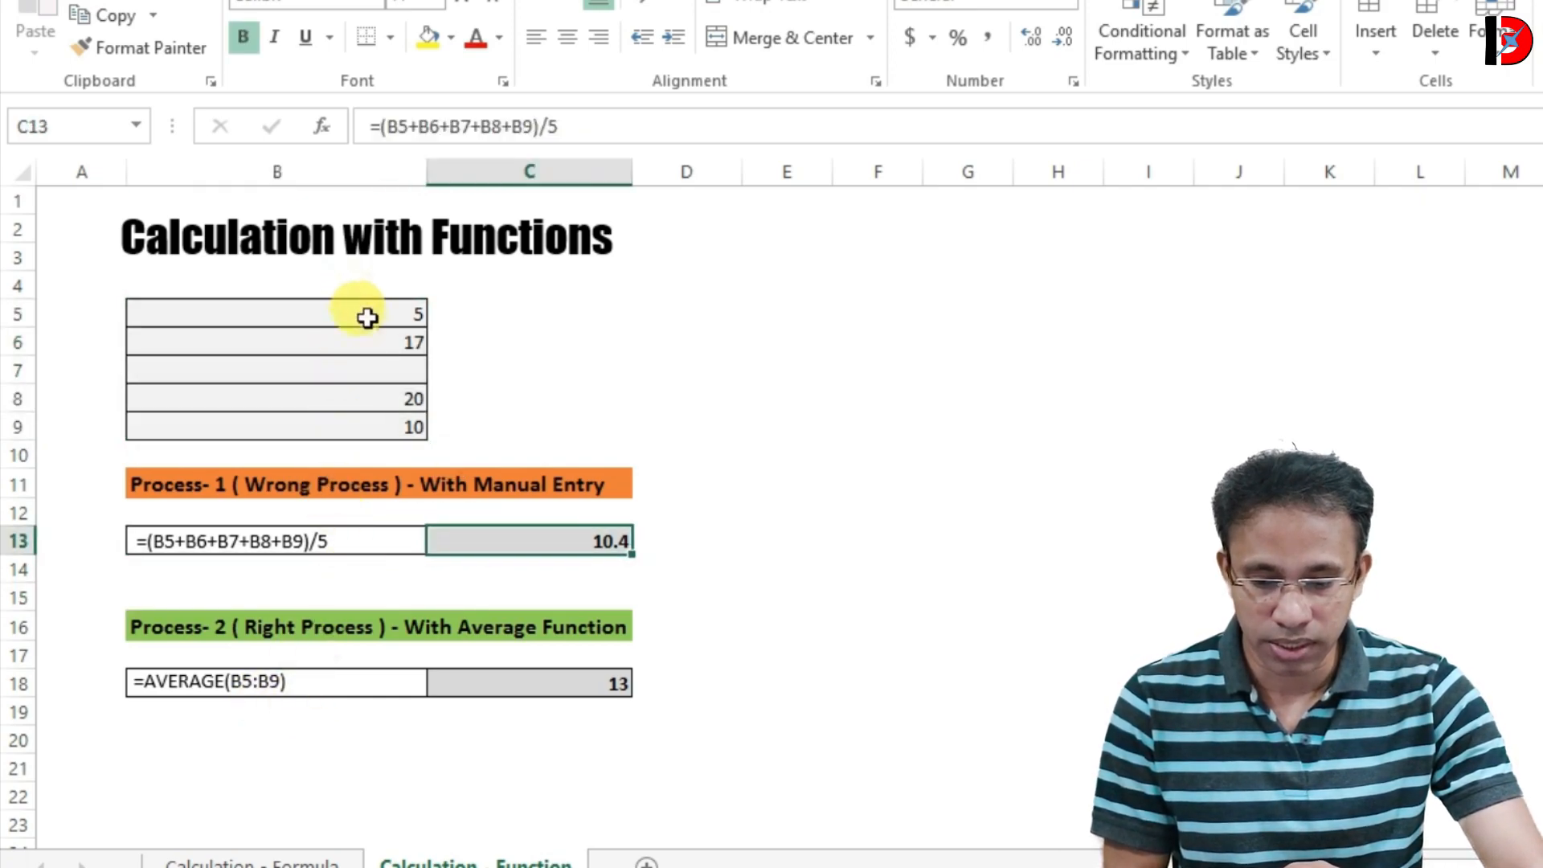